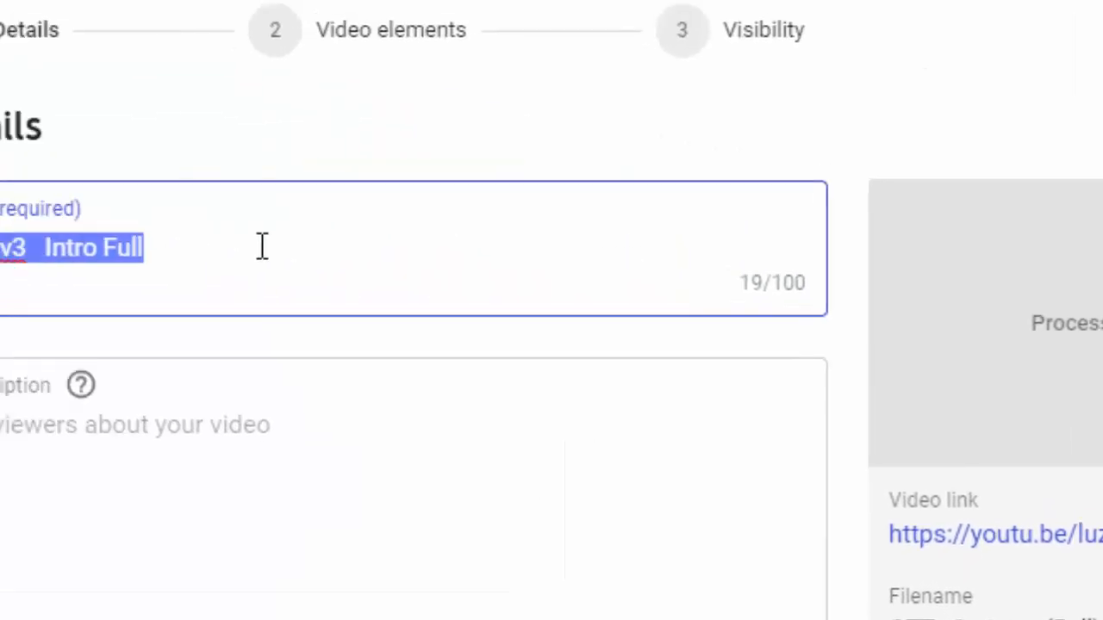
- Look over the video's title and description fields and read the help note on writing descriptions
click(464, 301)
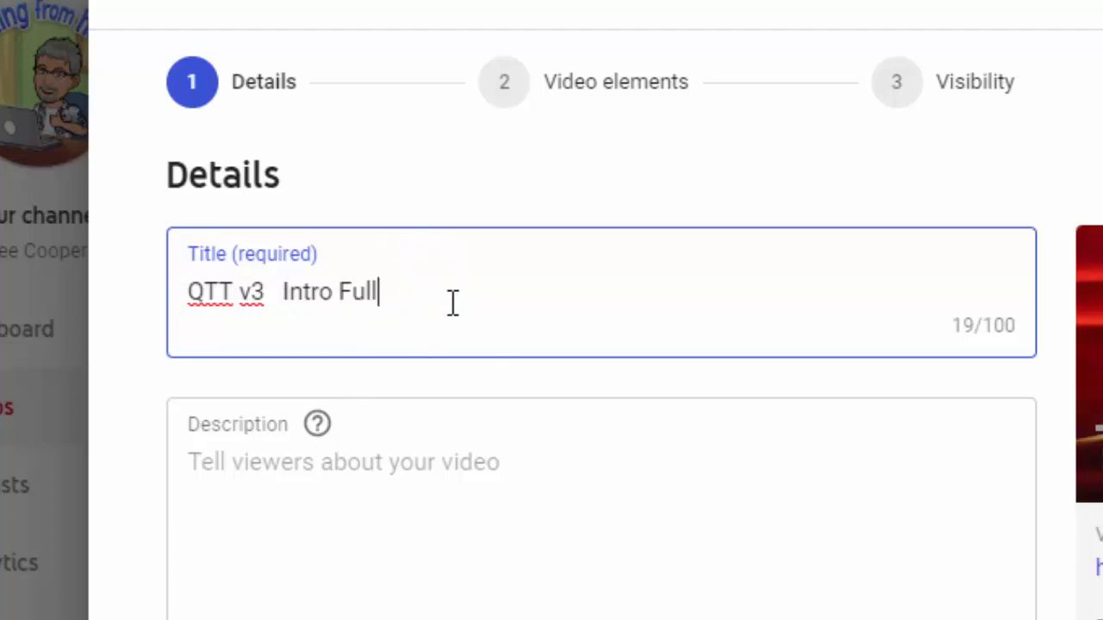
click(377, 466)
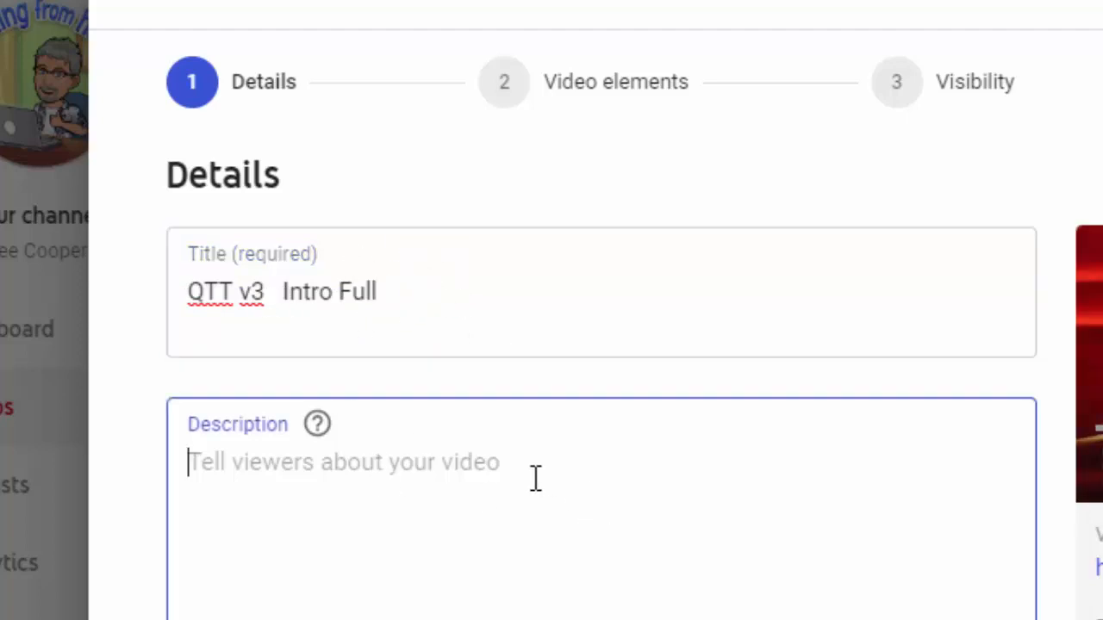
scroll(539, 481, down, 2)
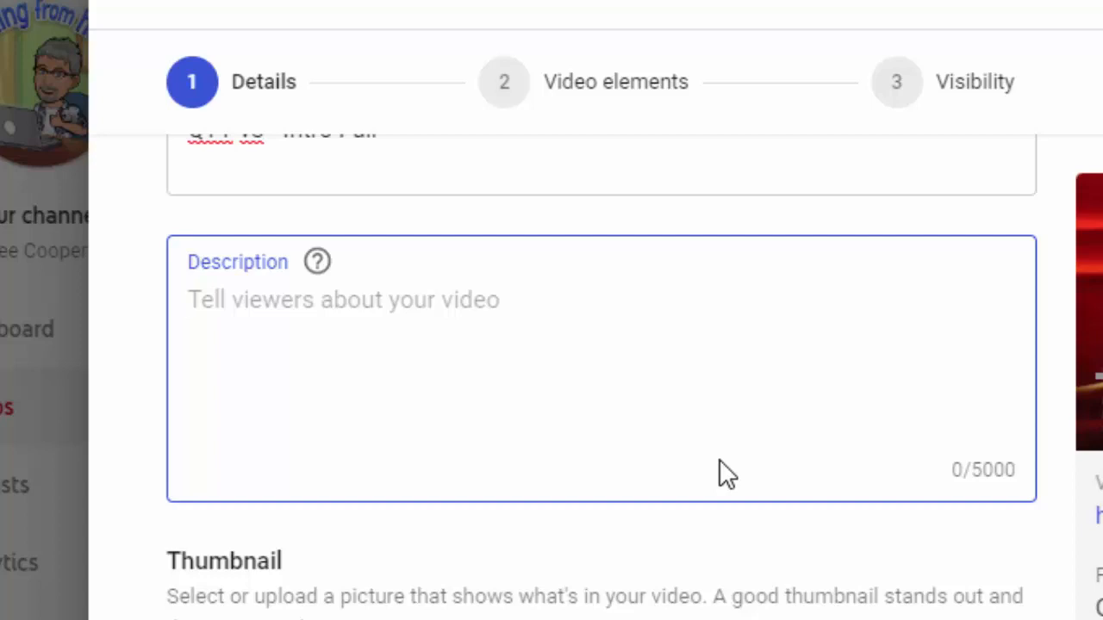
click(315, 263)
mouse_move(318, 261)
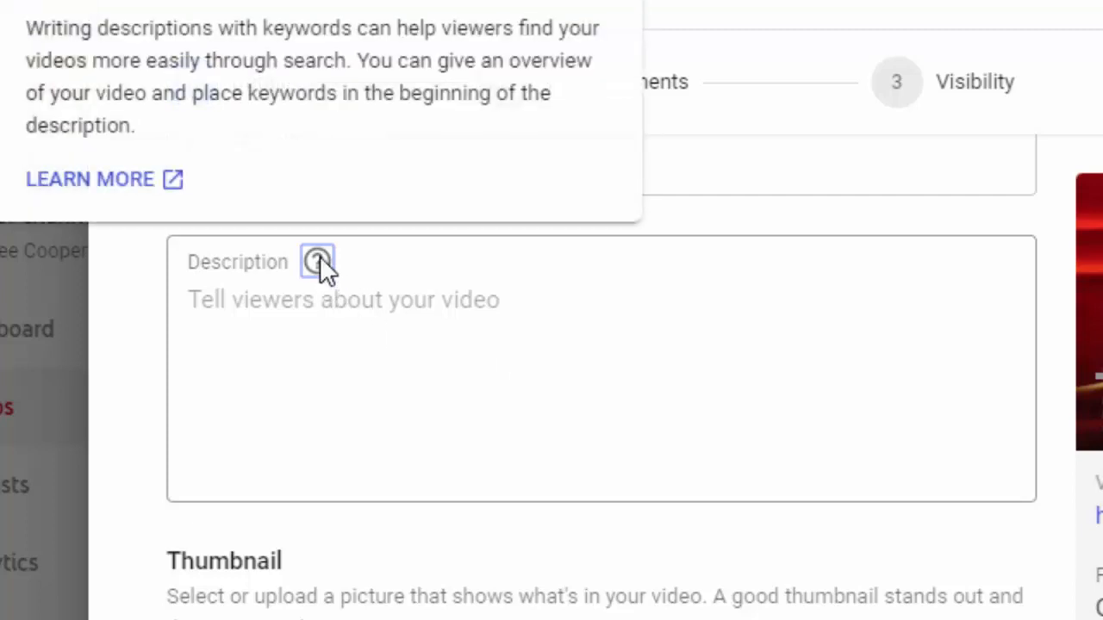
click(643, 390)
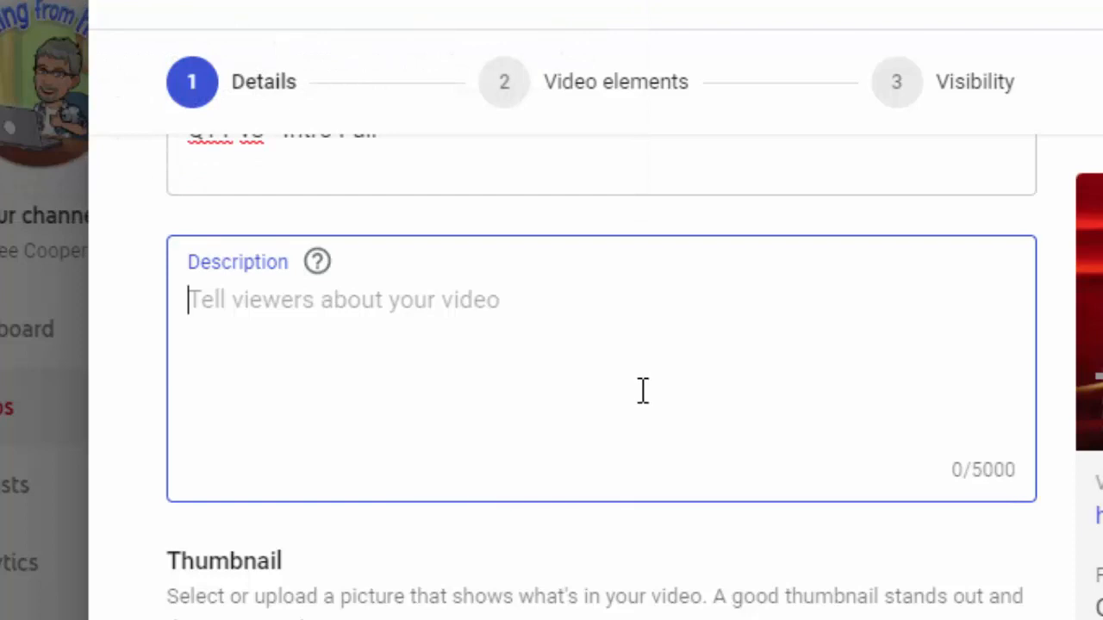
- Upload a custom Quickie Tech Tips thumbnail and add the video to the Stem Playlist 2 and Class Demo playlists
scroll(643, 390, down, 4)
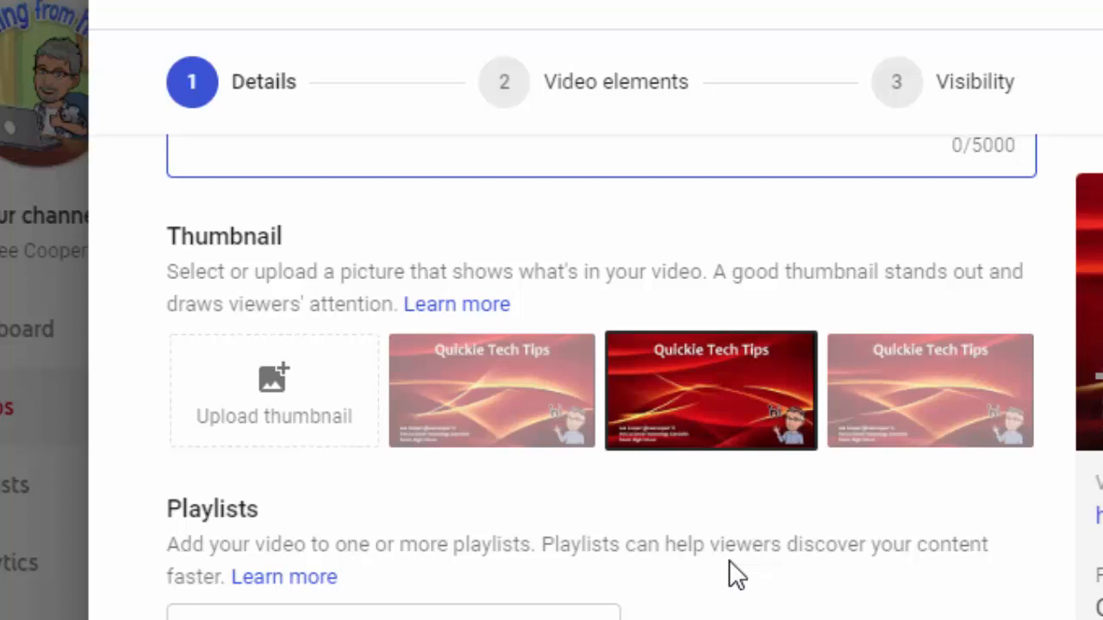
click(252, 417)
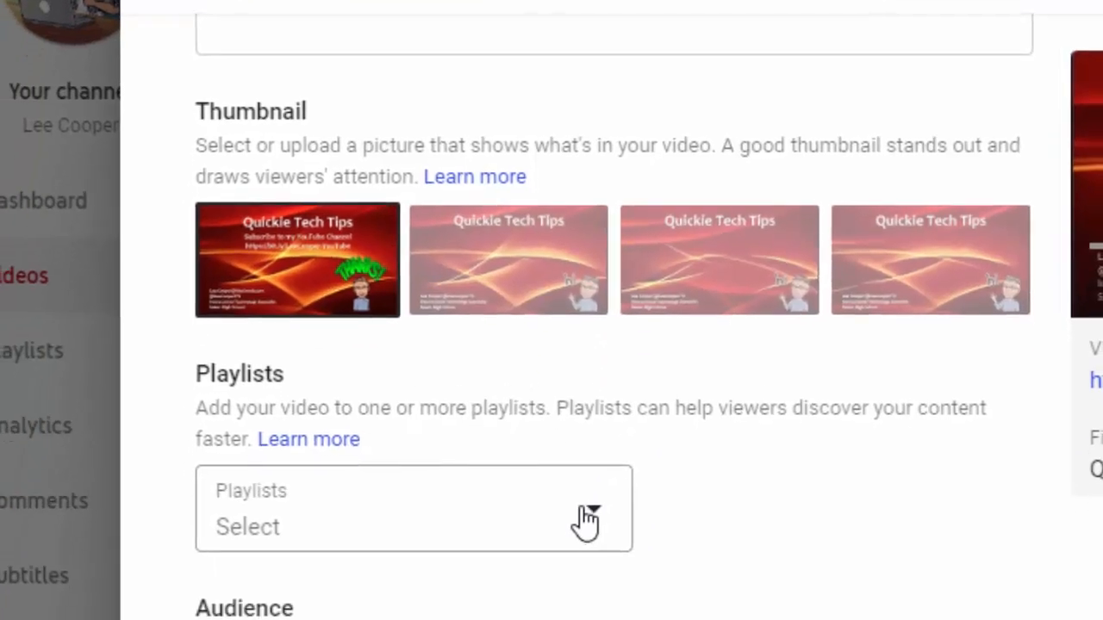
click(582, 514)
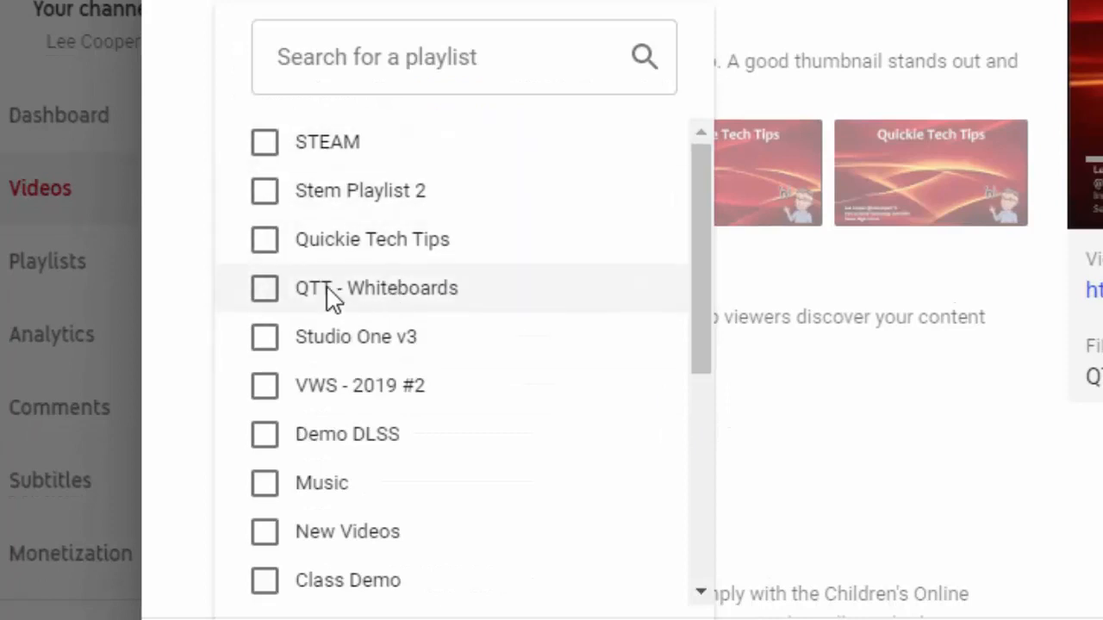
click(267, 192)
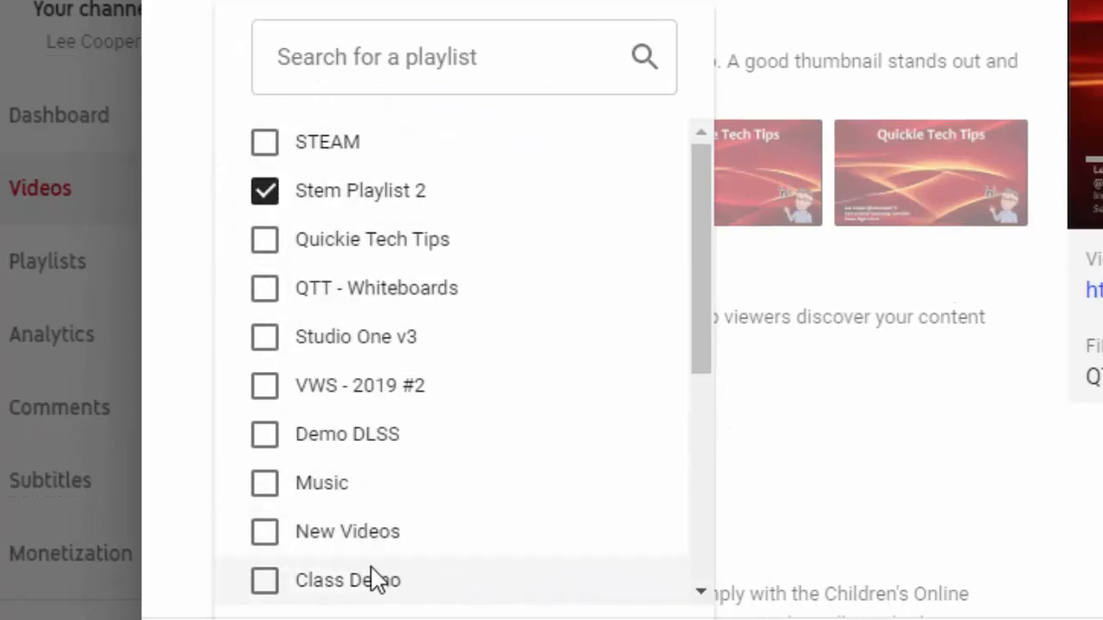
click(262, 587)
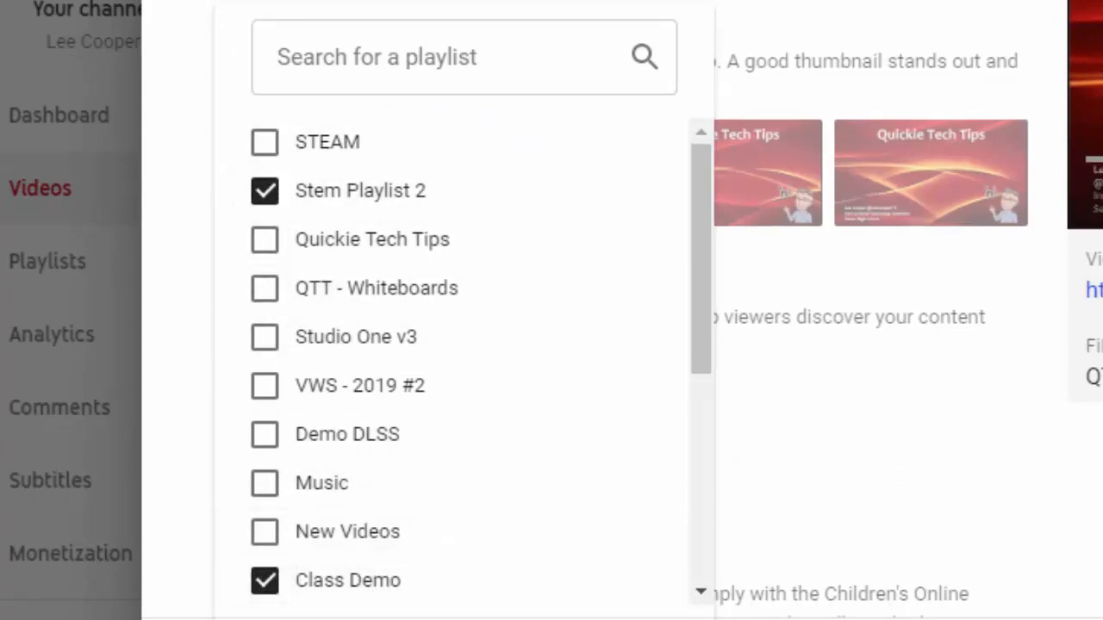
click(668, 619)
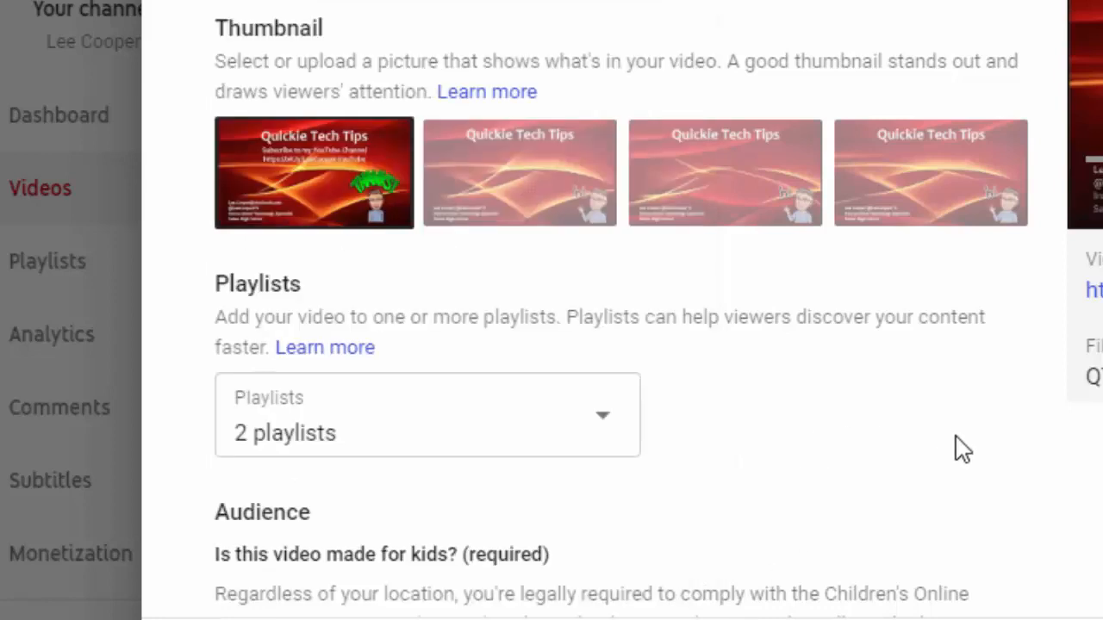
- Show the additional video options and add the tags Youtube and How-to
scroll(957, 438, down, 2)
scroll(963, 467, down, 3)
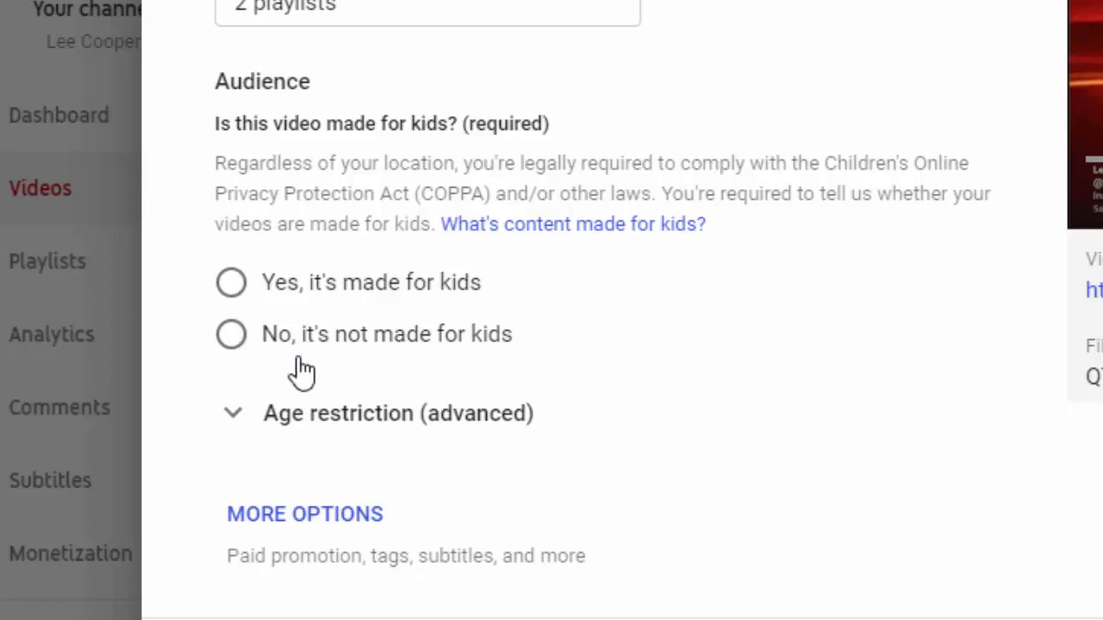
click(355, 515)
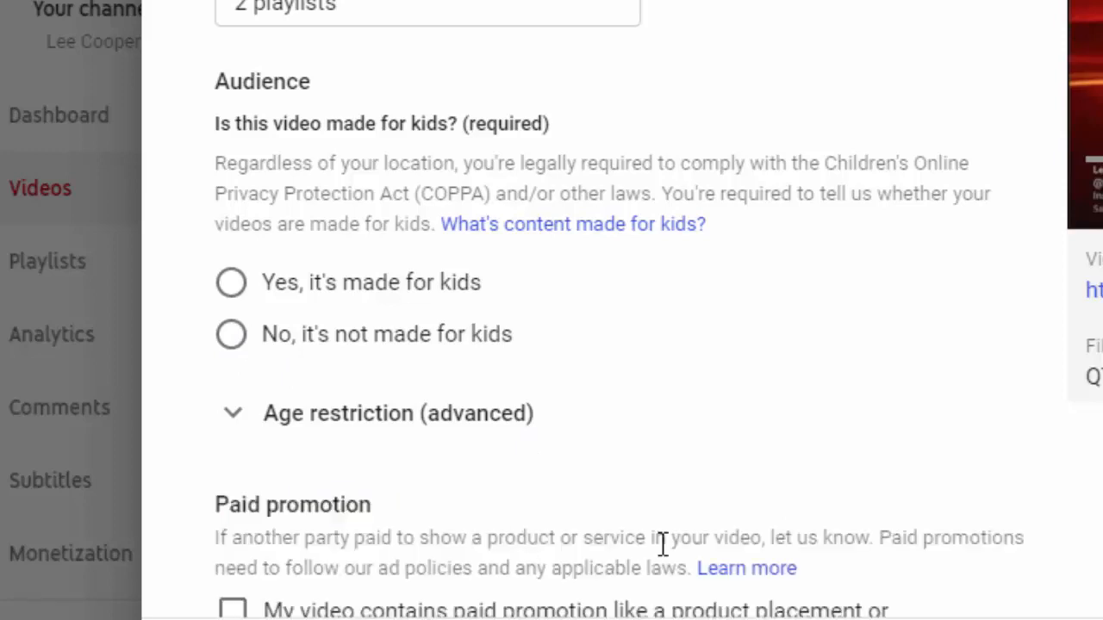
scroll(775, 441, down, 5)
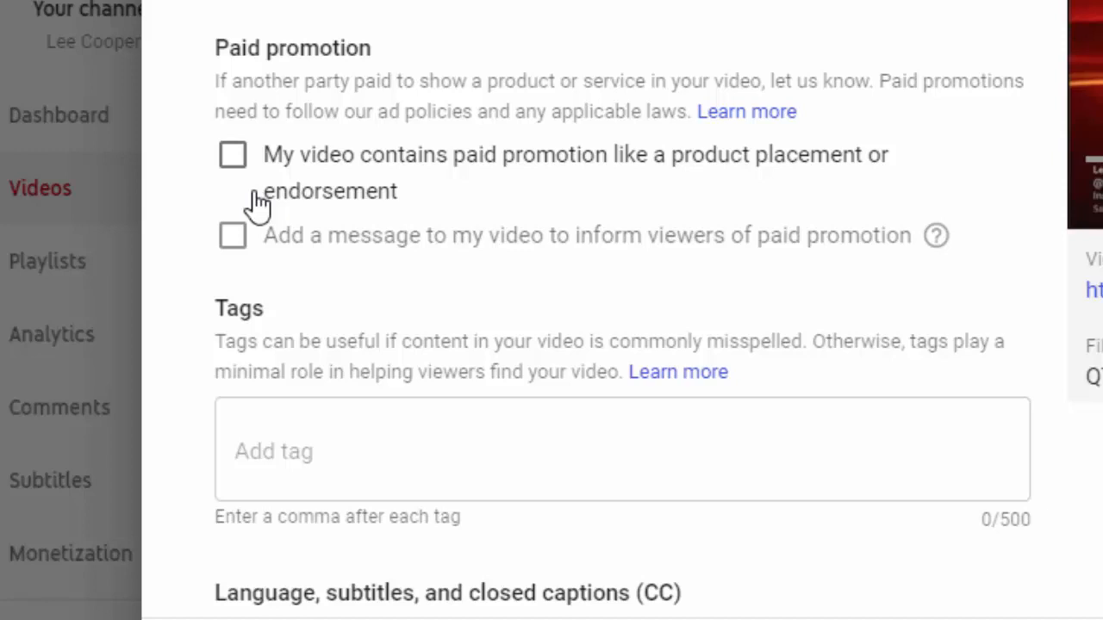
click(506, 431)
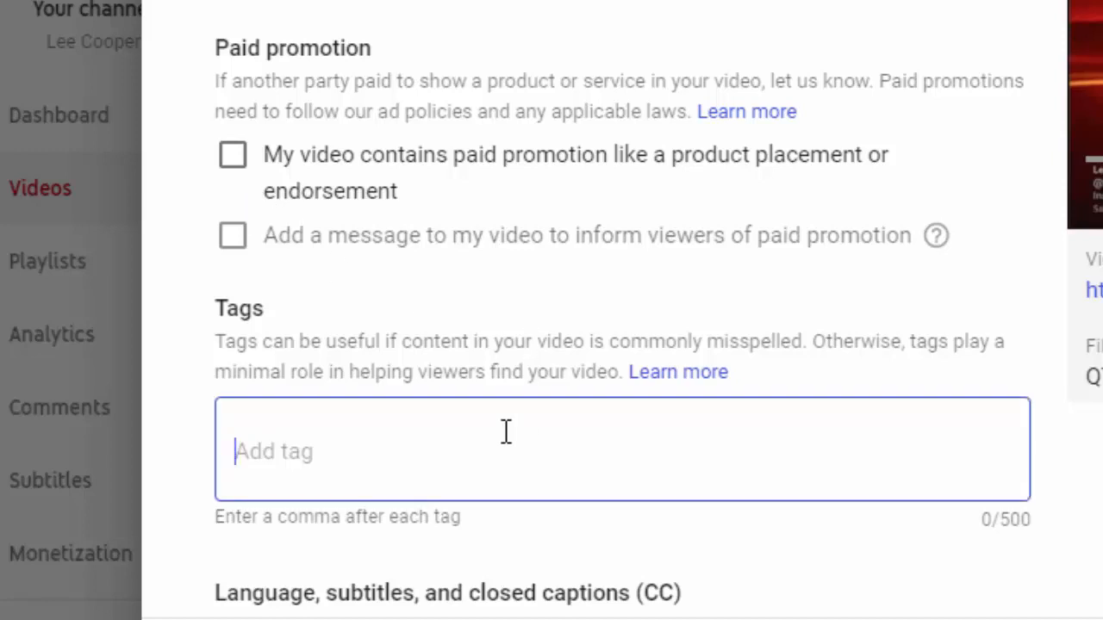
text(Yout)
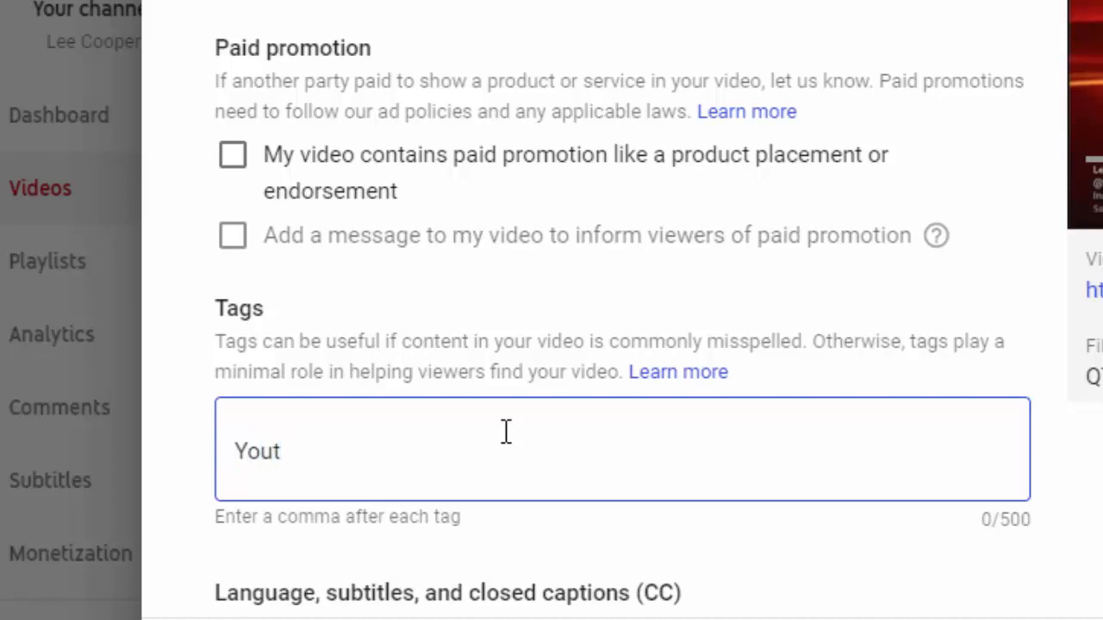
text(ube)
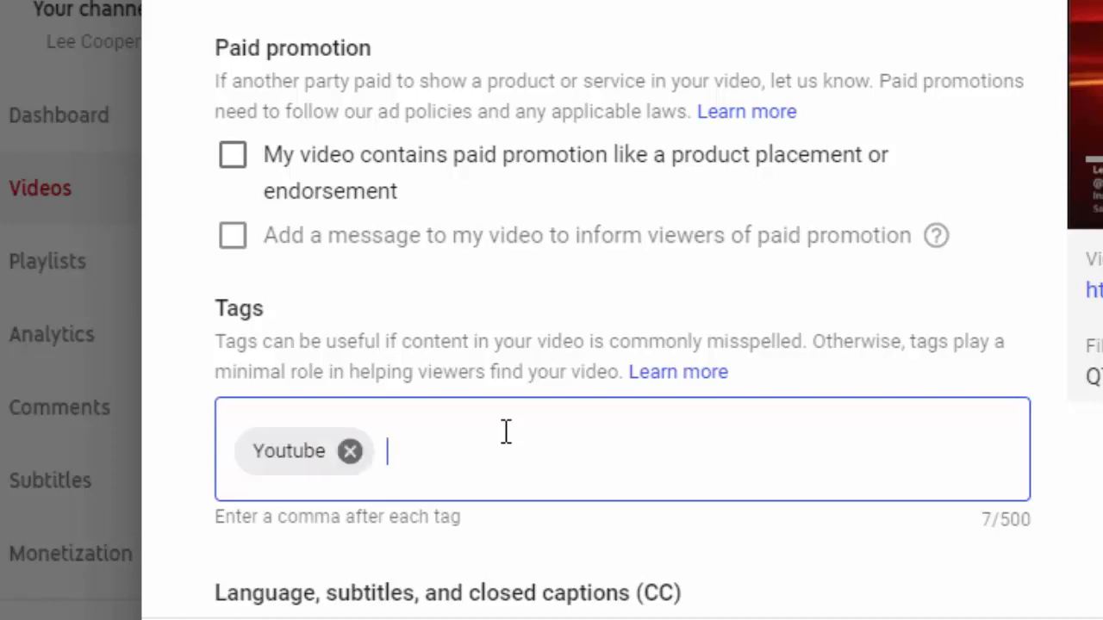
text(,How-t)
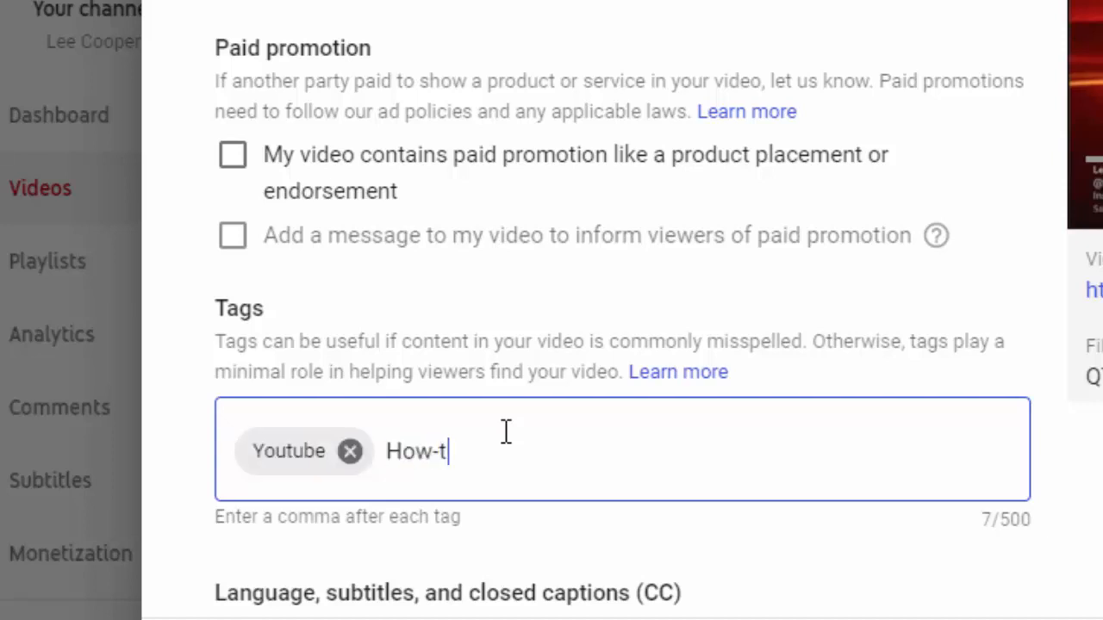
text(o,)
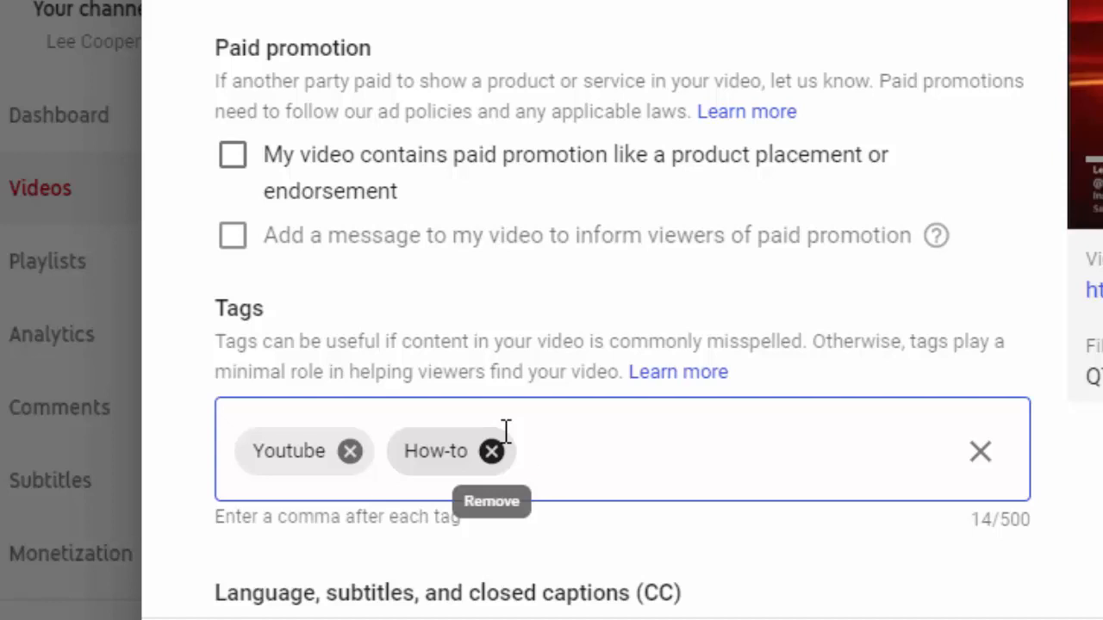
- Set the video's recording date to Apr 28, 2020
scroll(890, 491, down, 3)
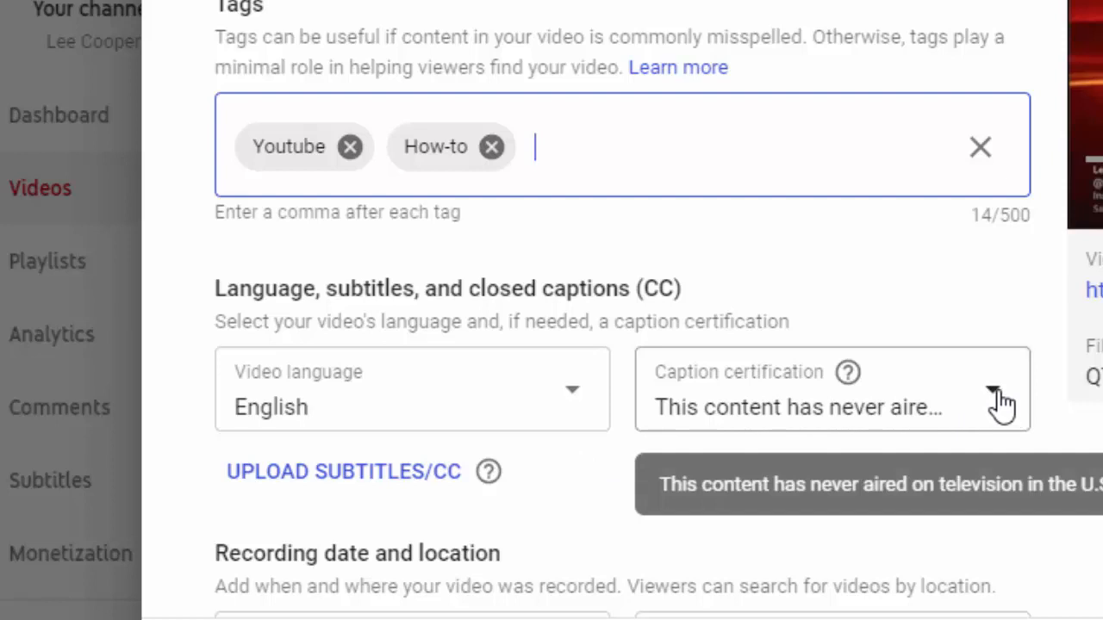
scroll(1000, 431, down, 4)
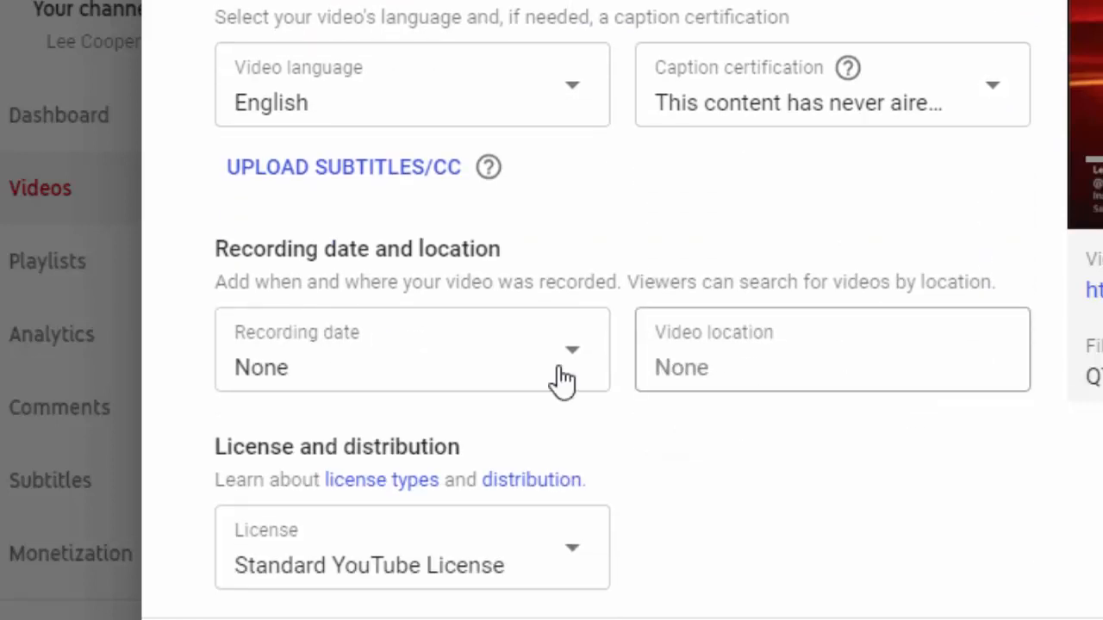
click(573, 351)
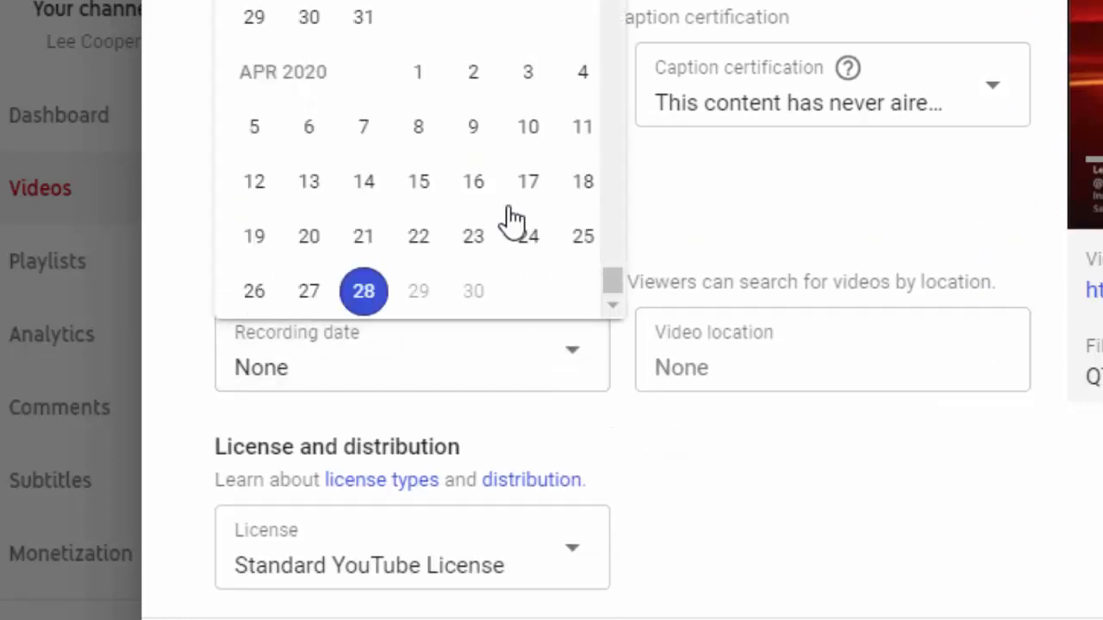
click(366, 292)
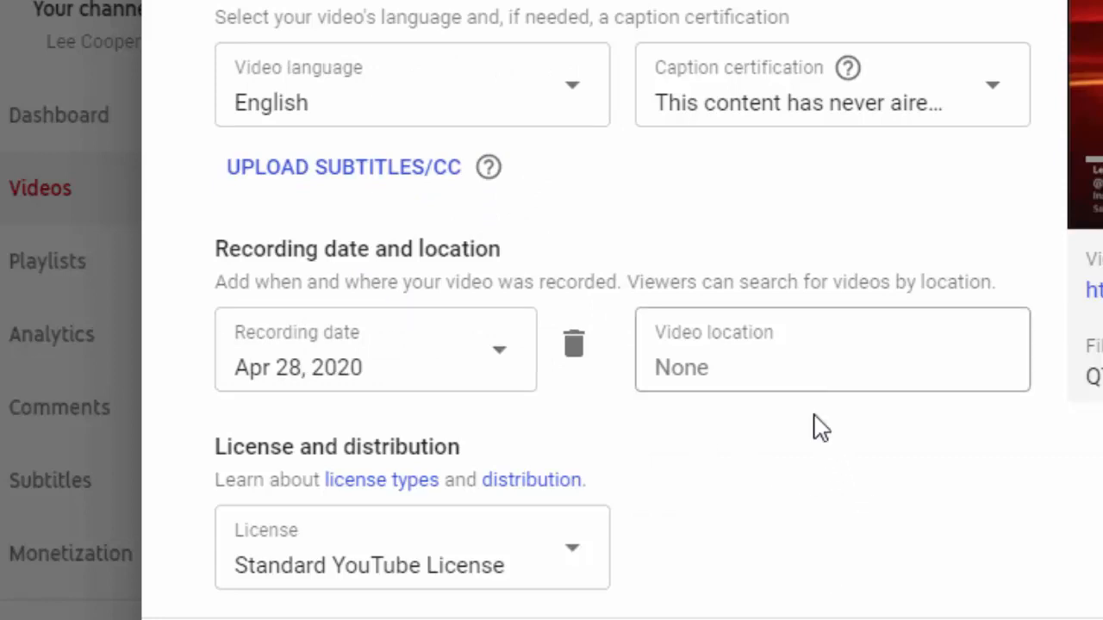
- Check the available license types for the video without choosing a different one
scroll(823, 551, down, 4)
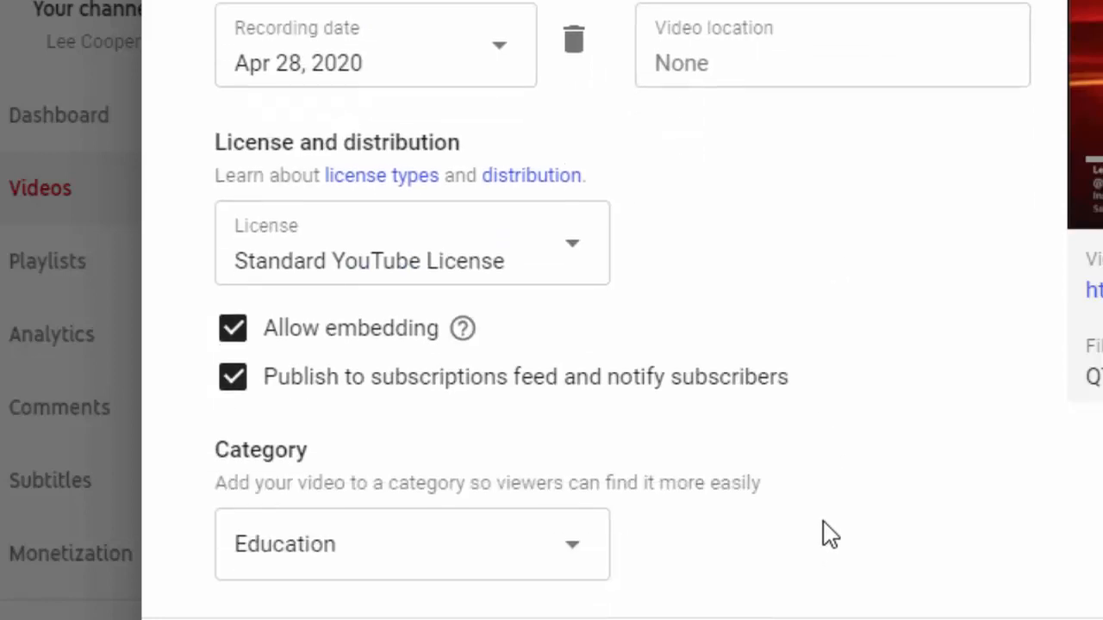
click(575, 264)
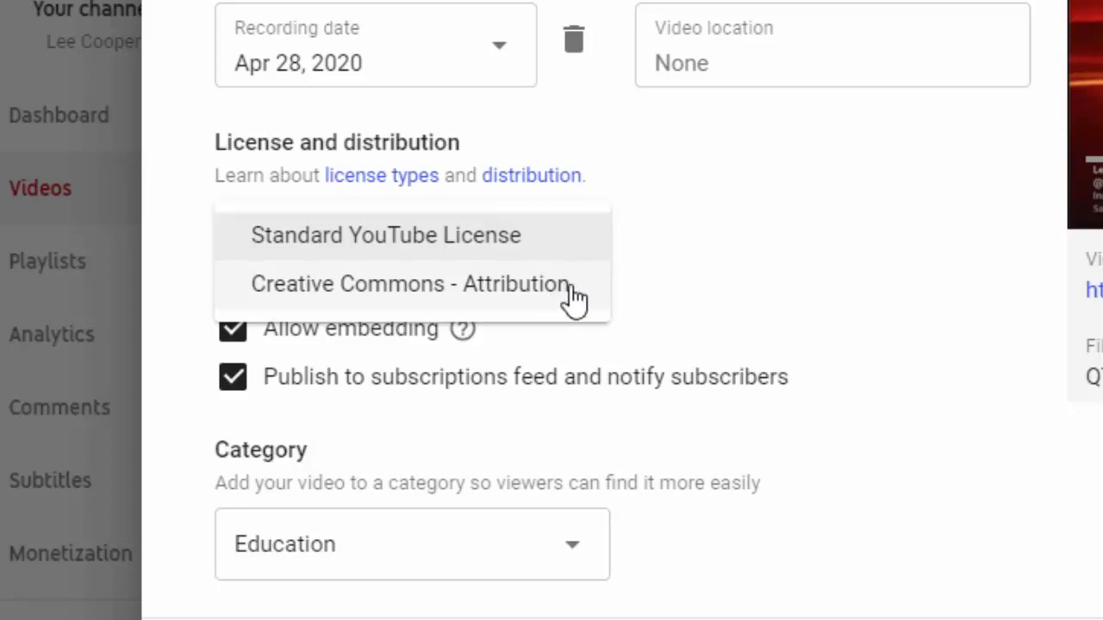
click(750, 297)
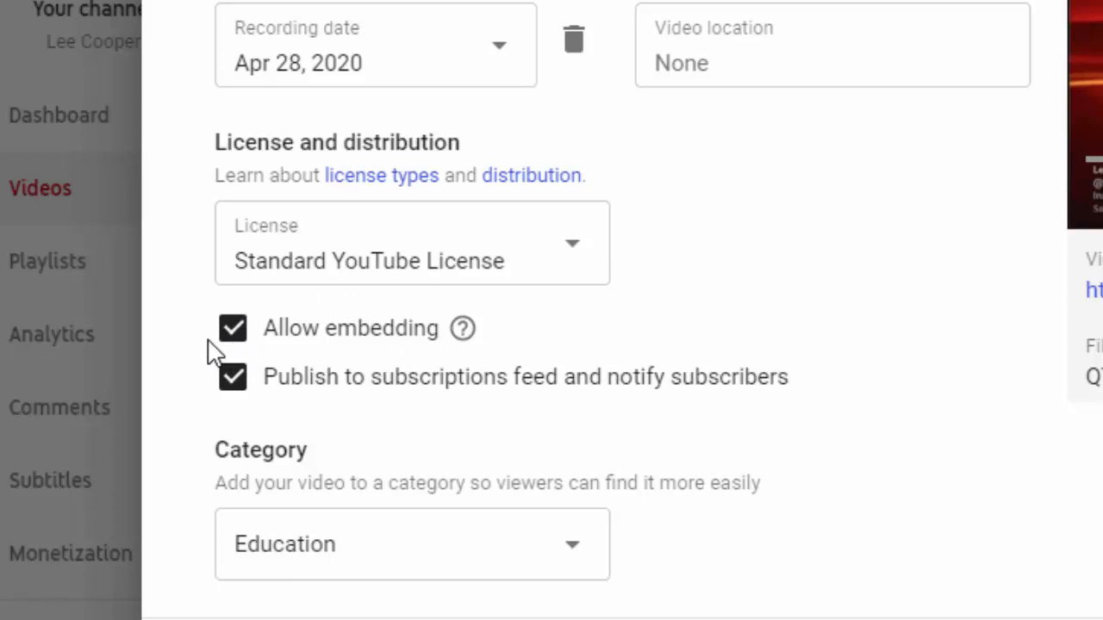
- Choose Education as the category and hold potentially inappropriate comments for review
scroll(844, 497, down, 1)
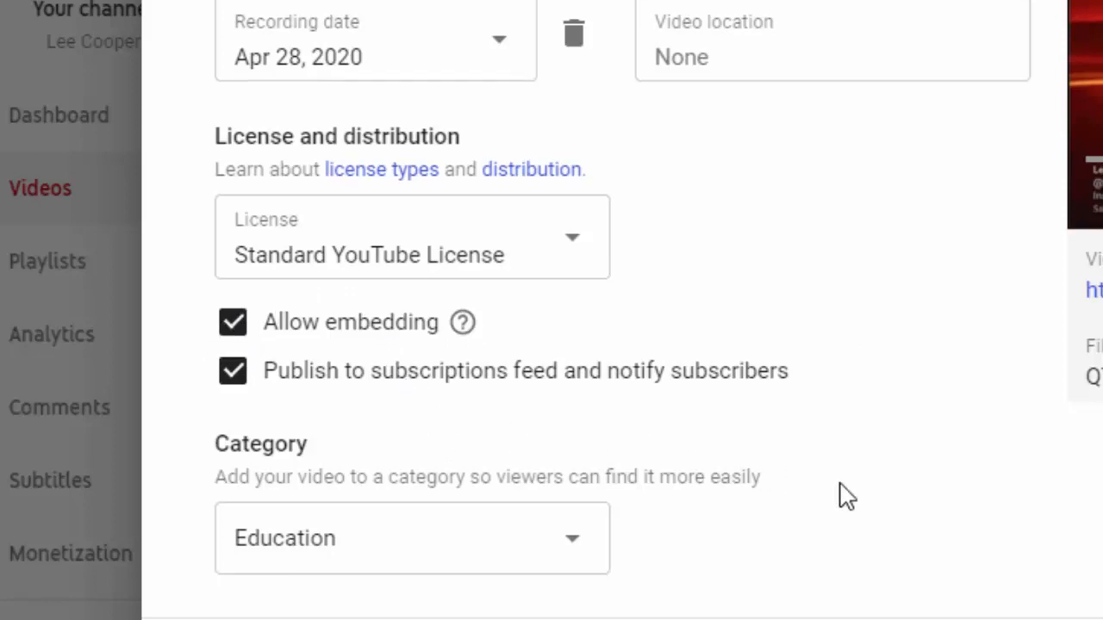
scroll(844, 497, down, 3)
click(572, 286)
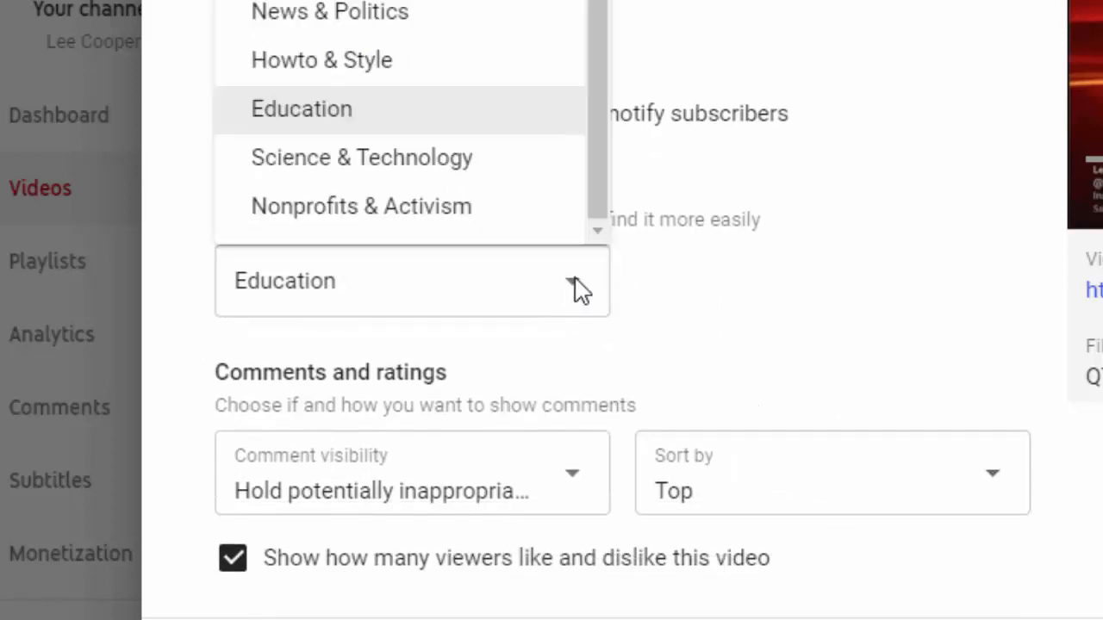
click(338, 114)
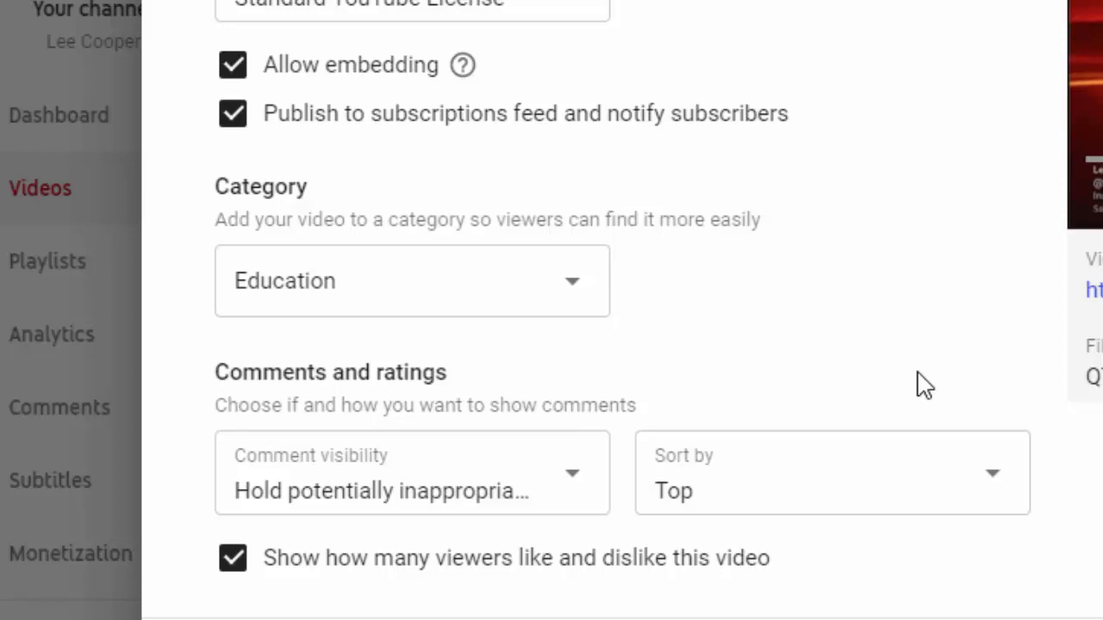
click(595, 486)
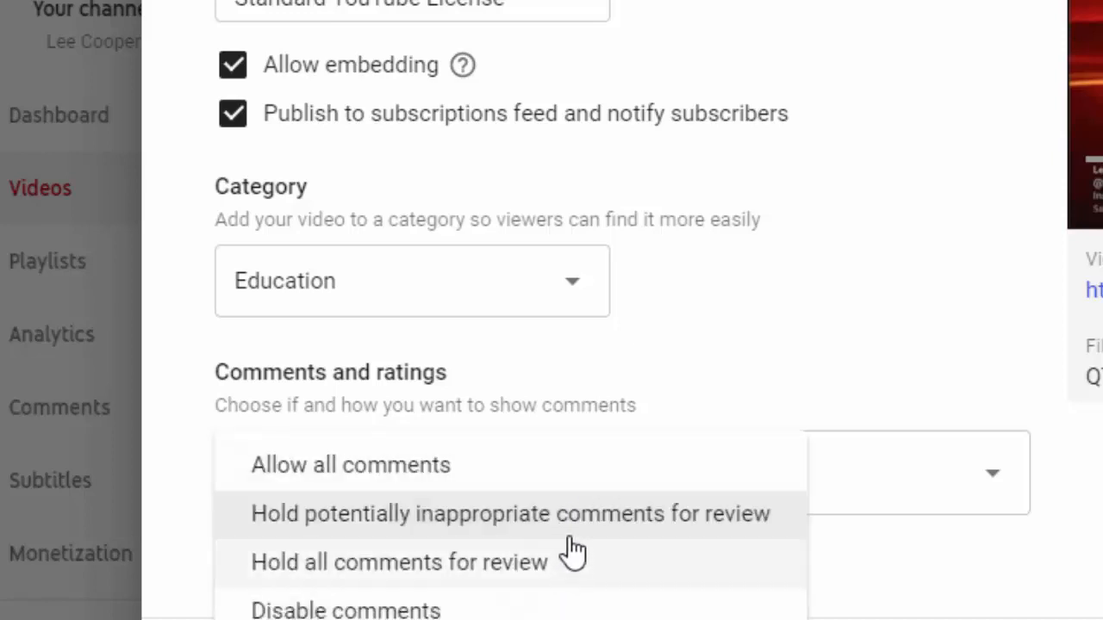
click(584, 517)
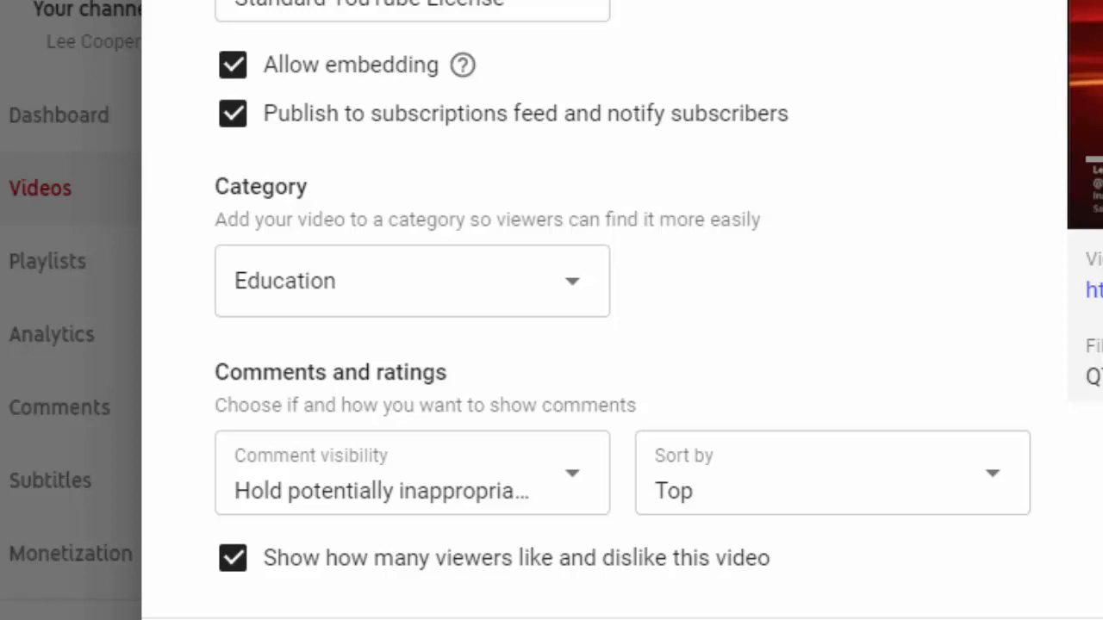
- Declare the video as not made for kids and proceed to the Video elements stage
scroll(620, 310, up, 15)
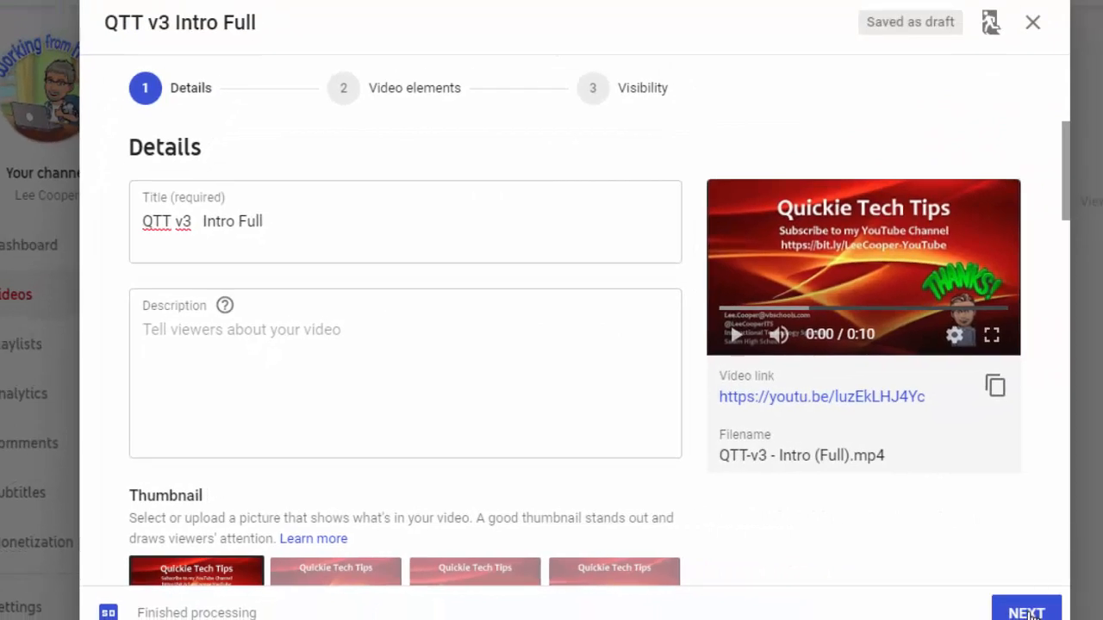
click(1027, 613)
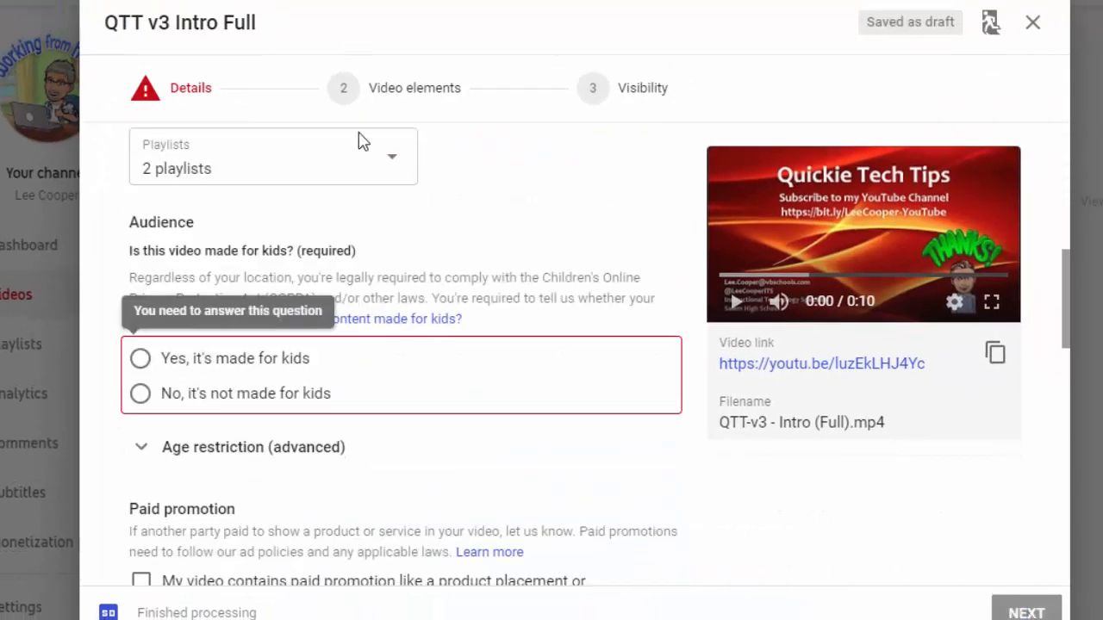
click(143, 393)
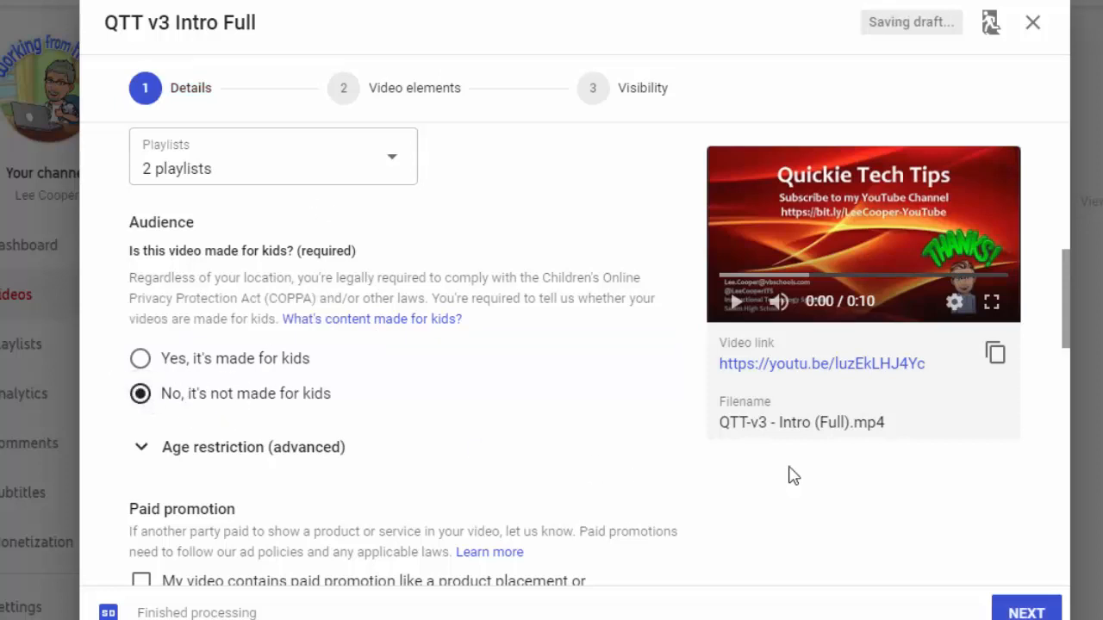
click(1027, 612)
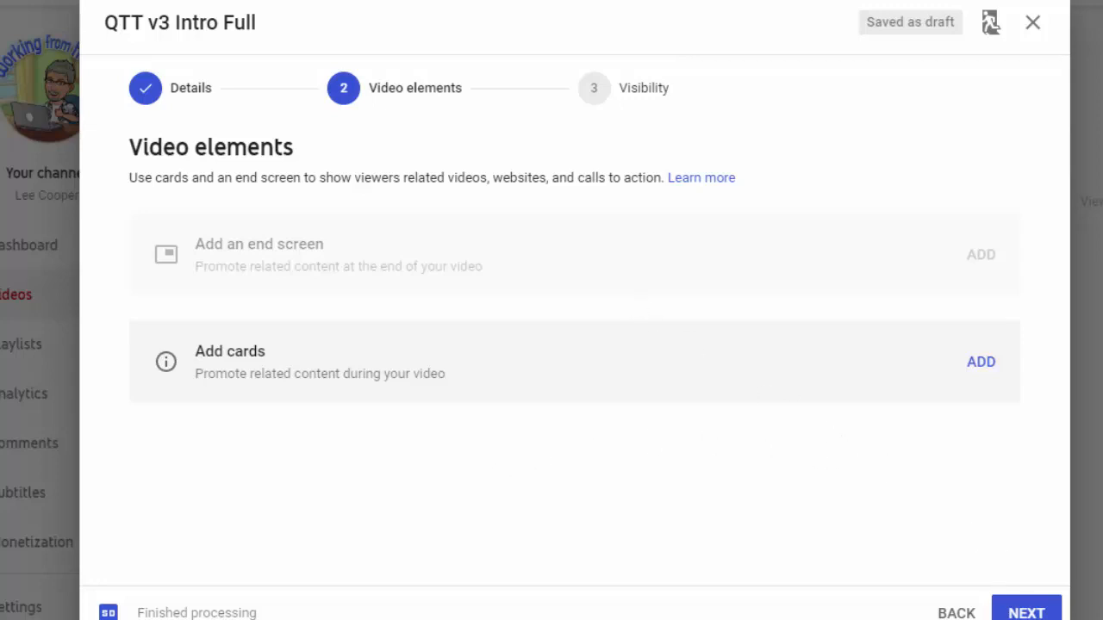
- Proceed to the Visibility stage and check the scheduling options, returning to the save or publish choice
click(1027, 613)
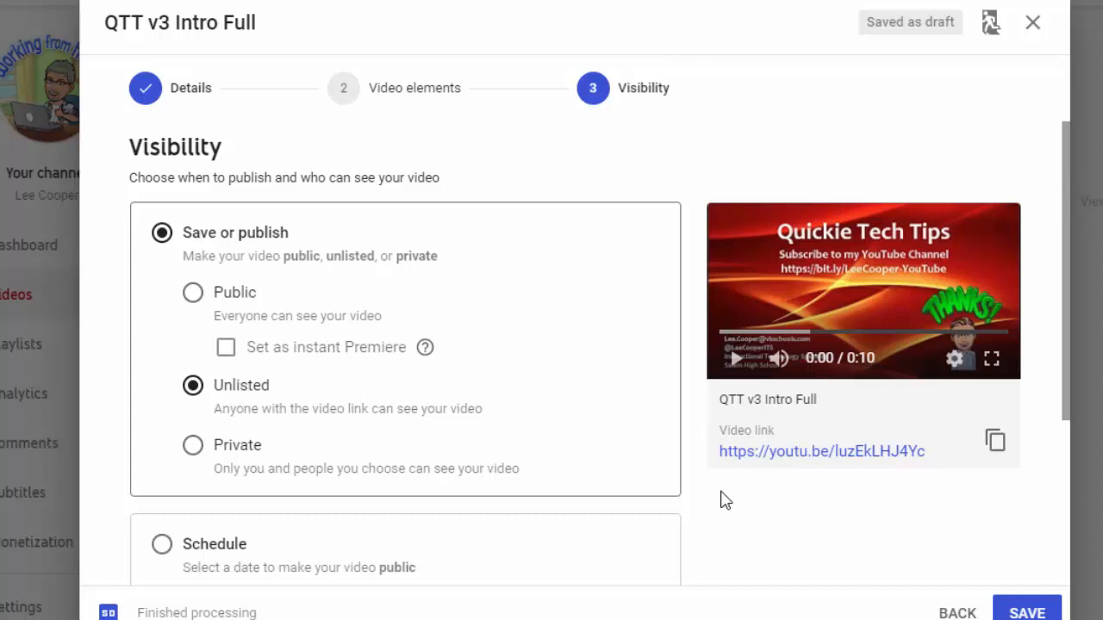
scroll(578, 508, down, 3)
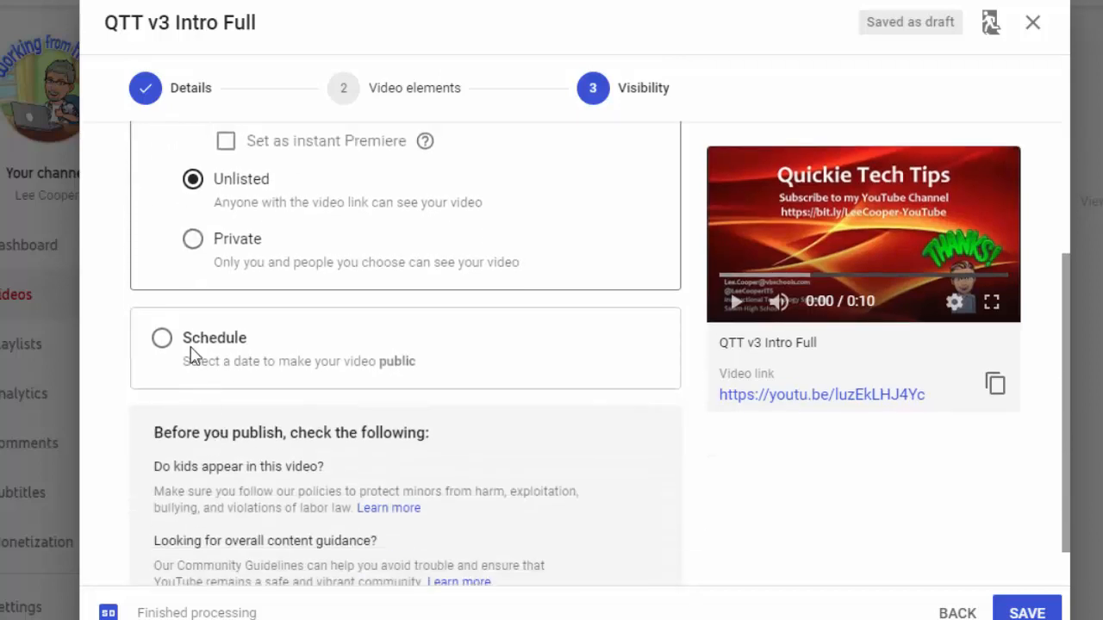
click(163, 340)
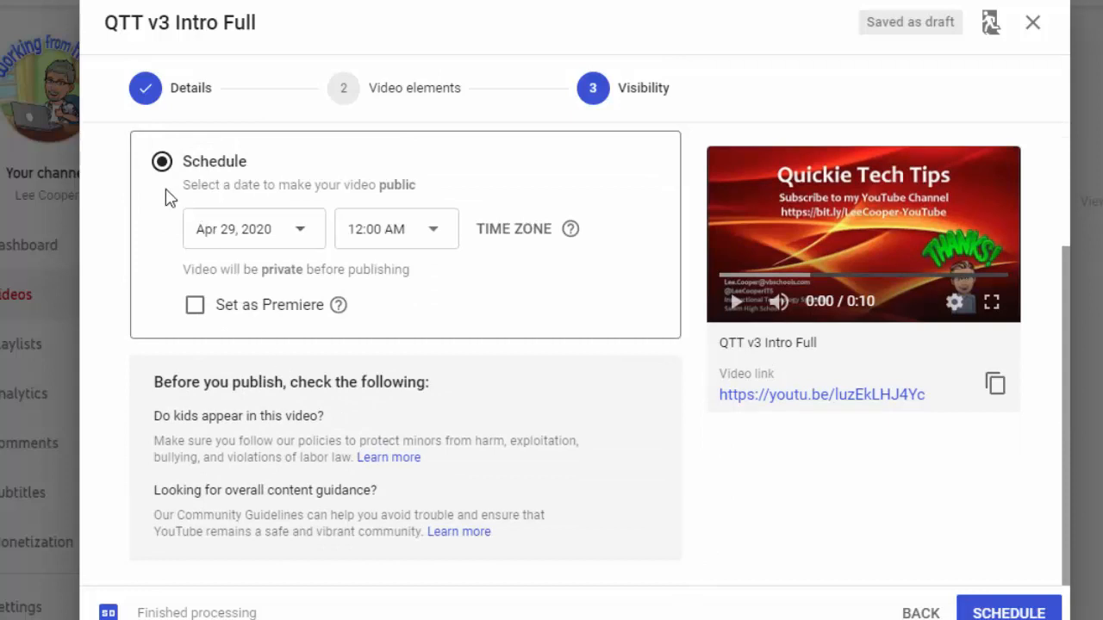
scroll(207, 441, up, 2)
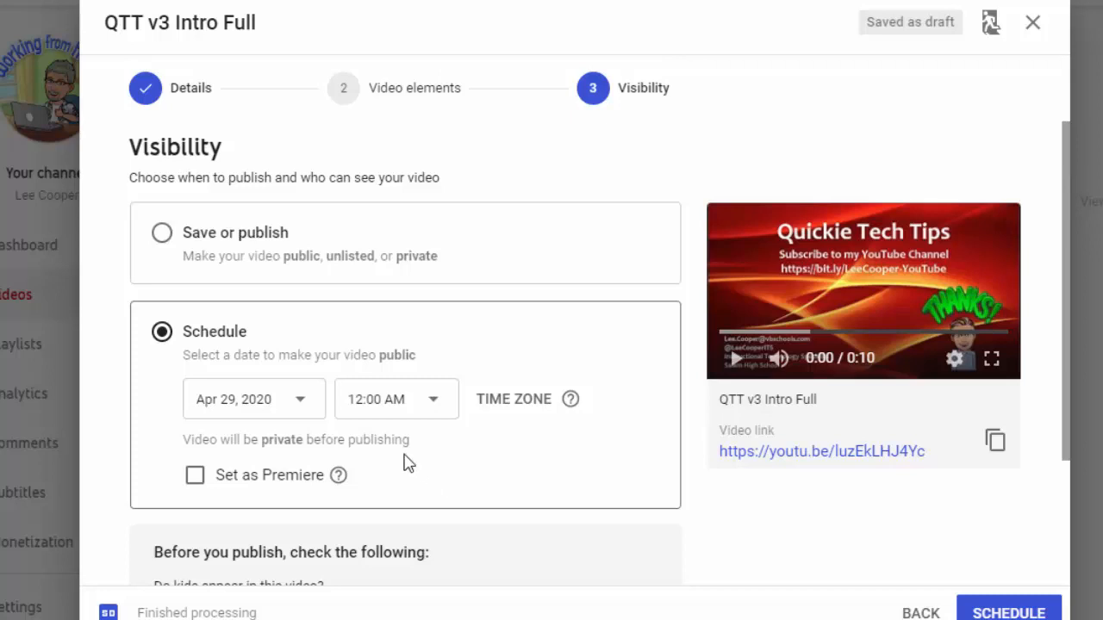
click(162, 232)
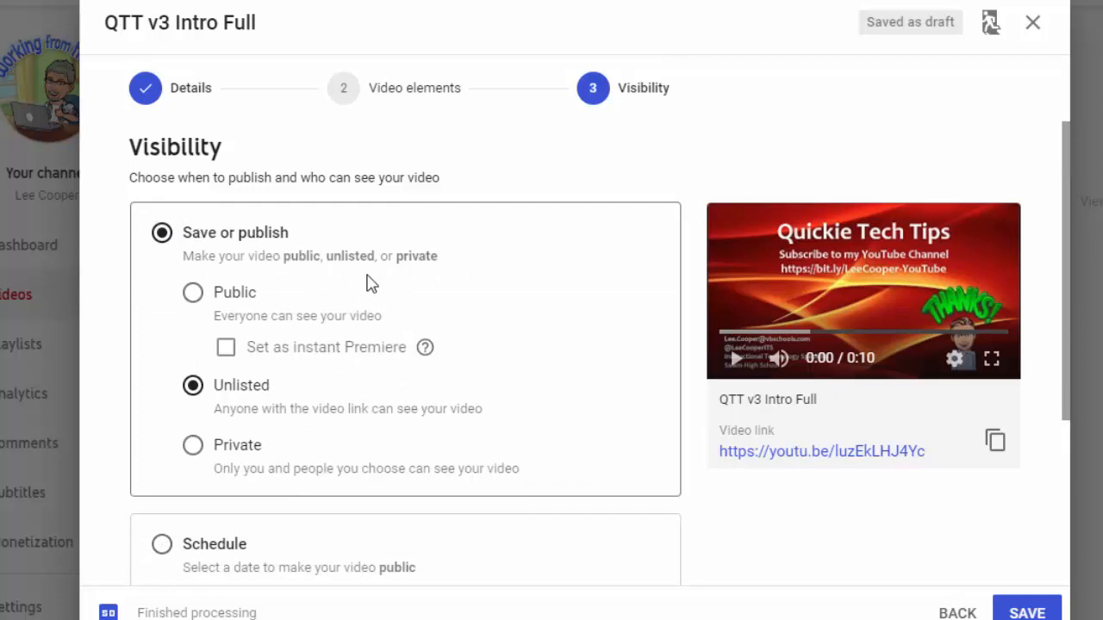
- Set the video's visibility to Private and save the upload
click(195, 302)
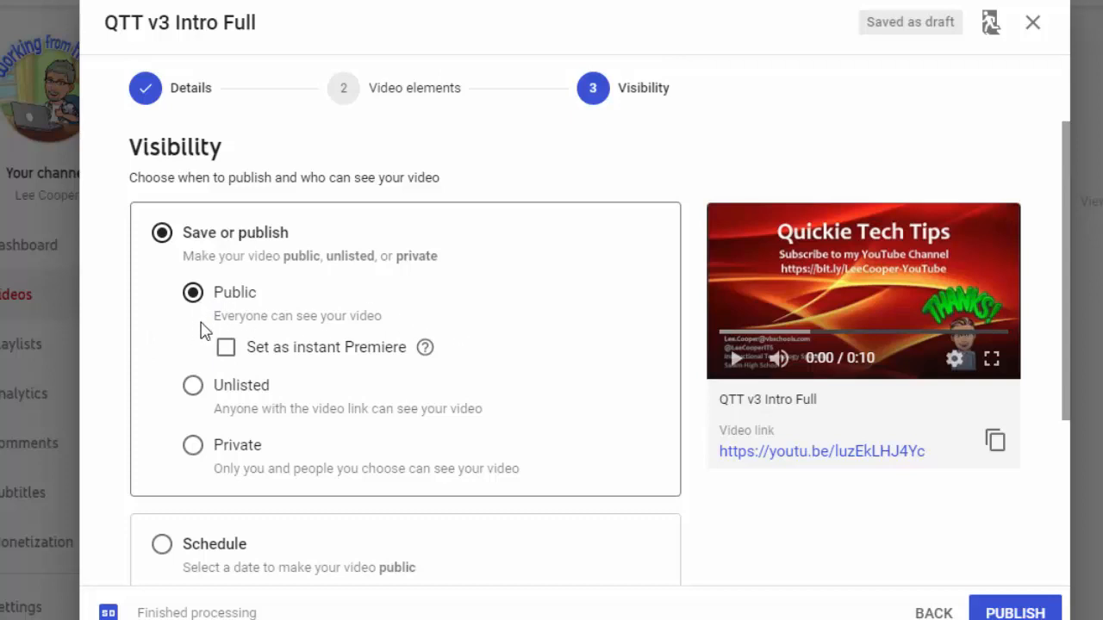
click(193, 386)
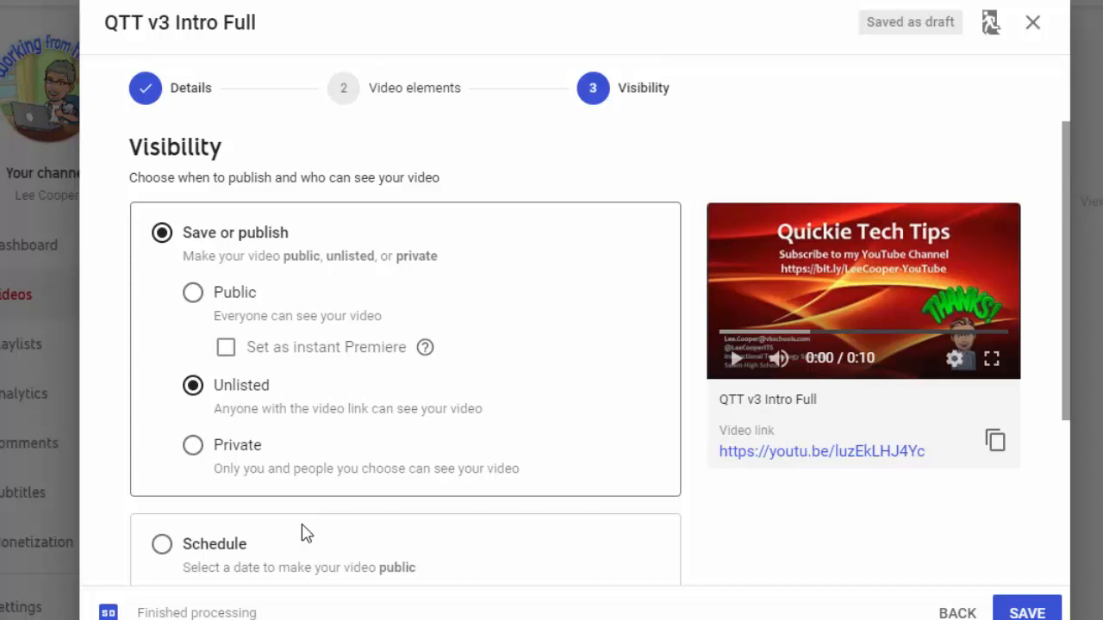
click(192, 445)
scroll(392, 450, down, 3)
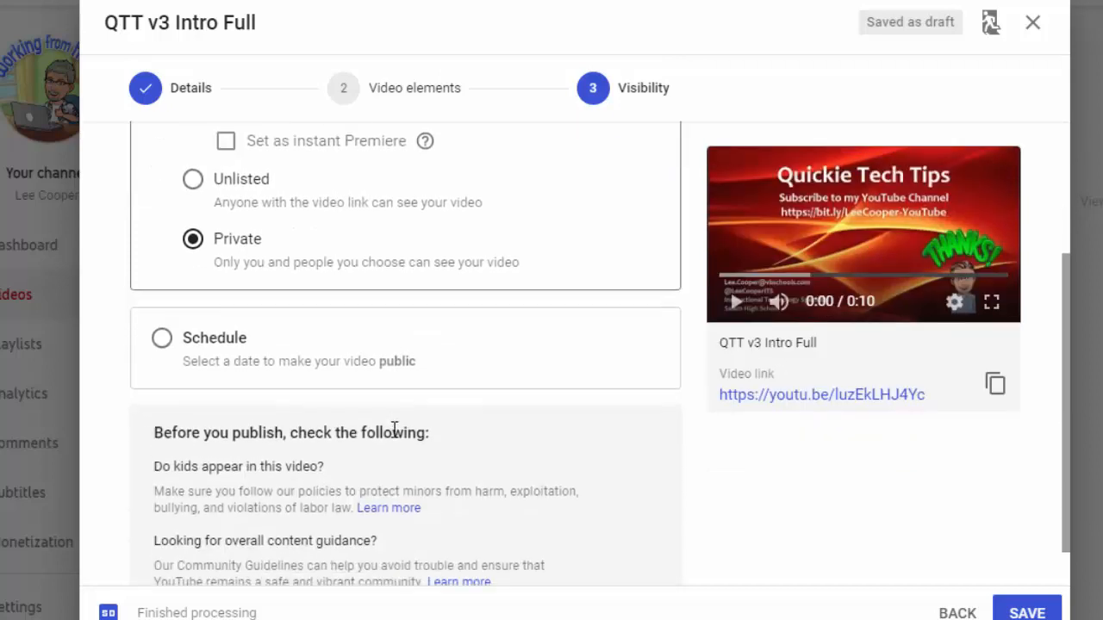
scroll(427, 472, down, 1)
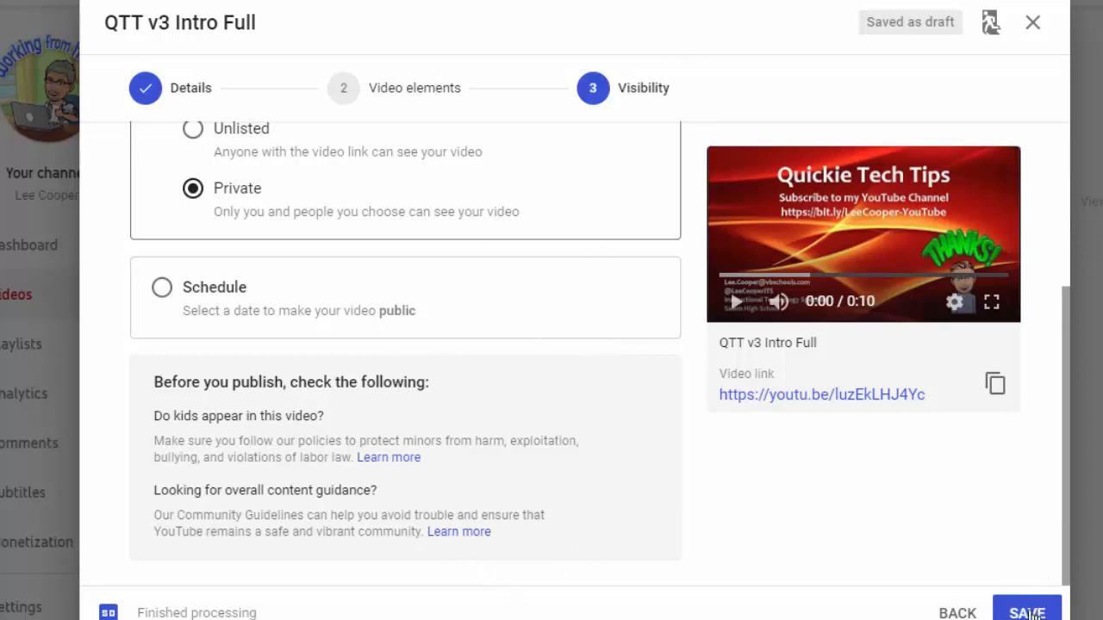
scroll(302, 381, up, 3)
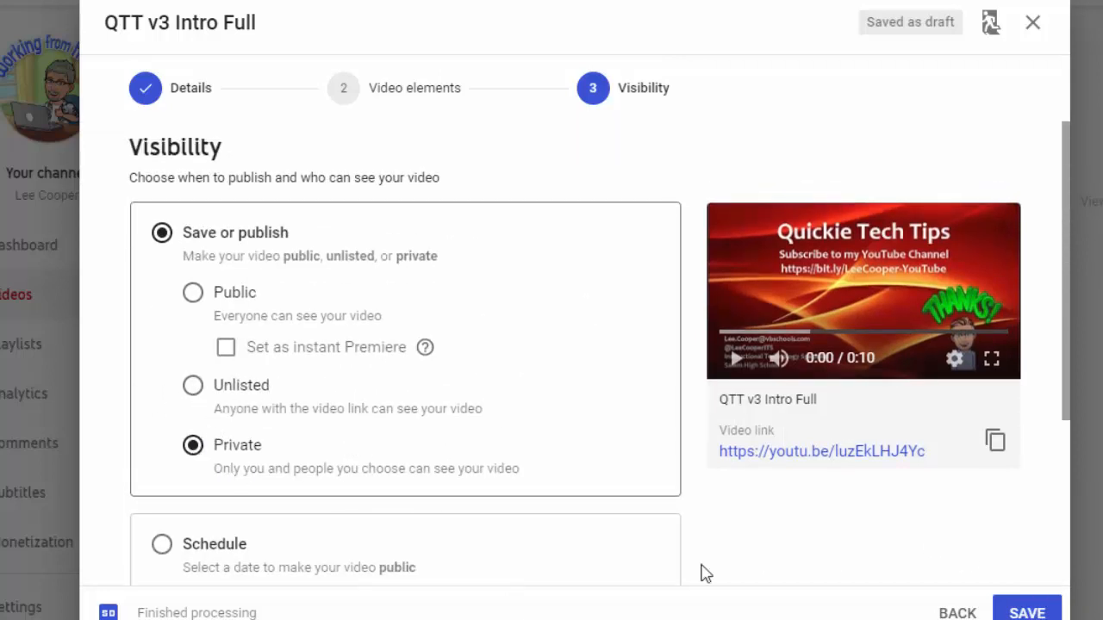
click(1027, 612)
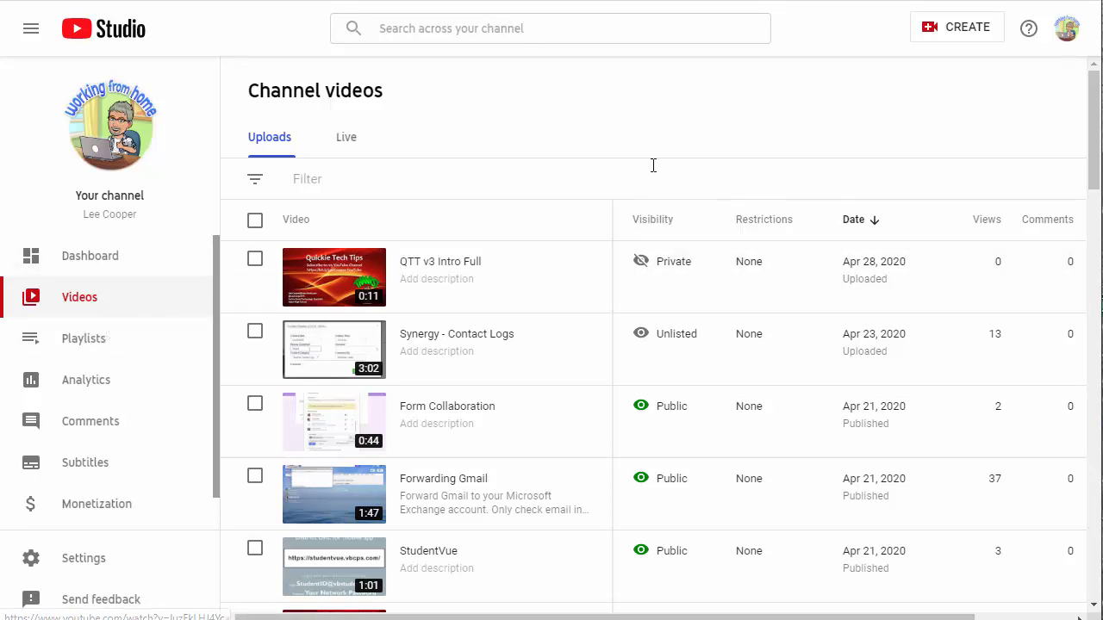
- Look at the channel's live streams and return to the list of uploads
mouse_move(443, 276)
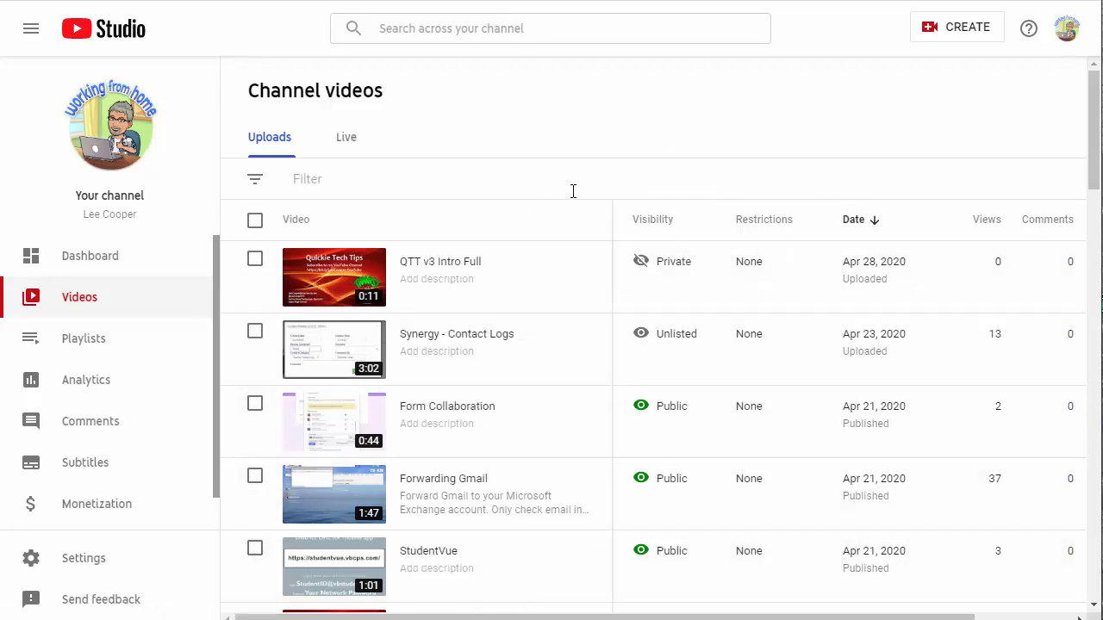
click(348, 143)
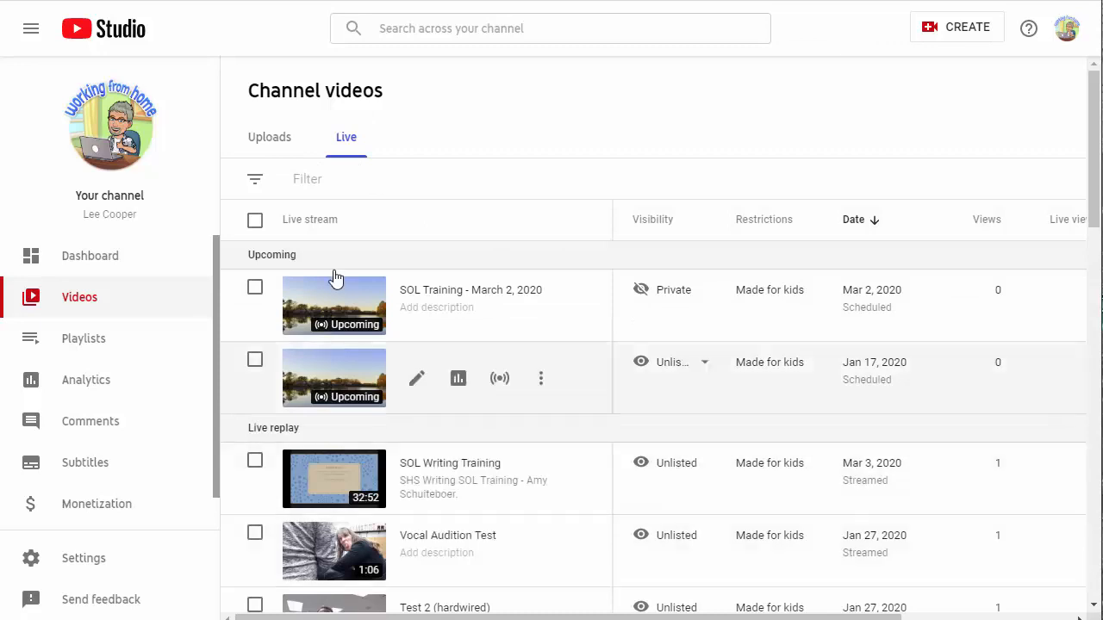
click(279, 147)
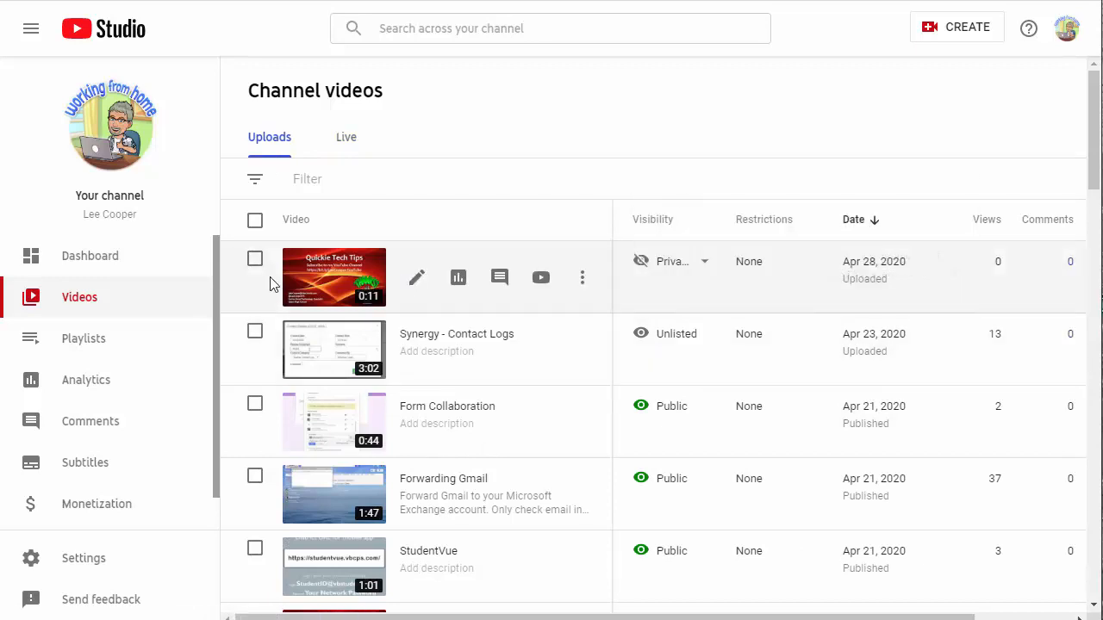
- Review the bulk edit and additional actions for QTT v3 Intro Full and Synergy - Contact Logs, and clear the whole selection
click(255, 260)
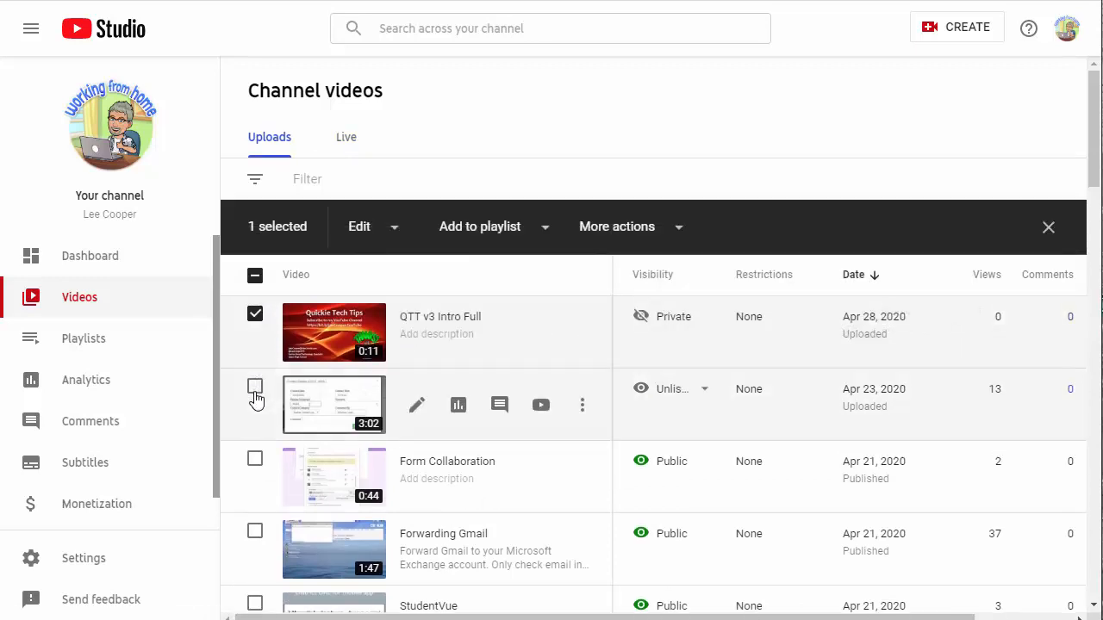
click(255, 386)
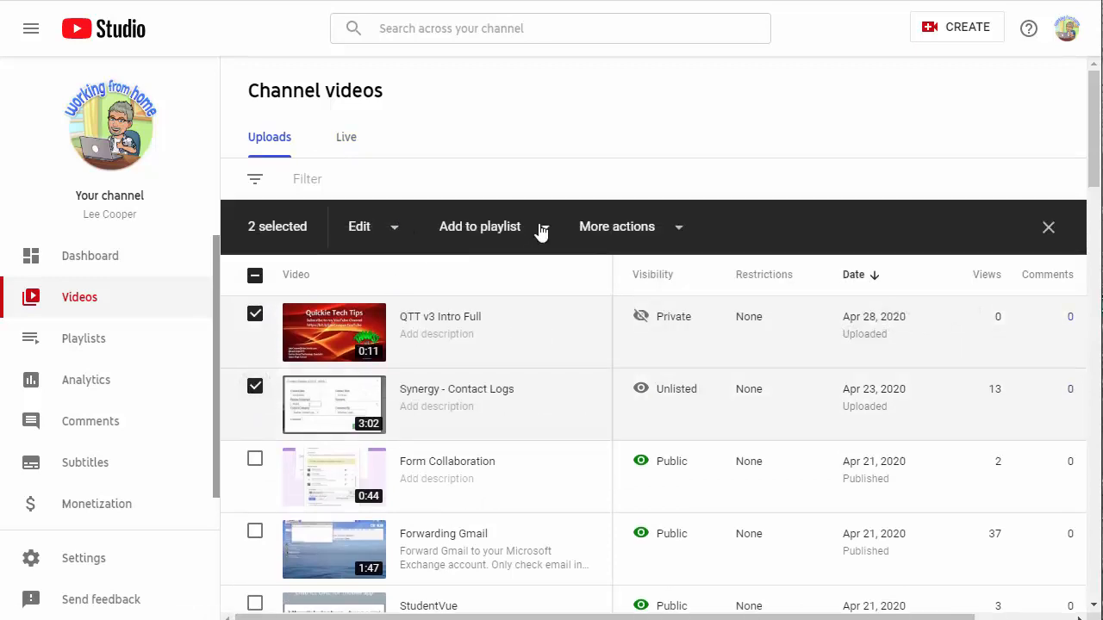
click(678, 231)
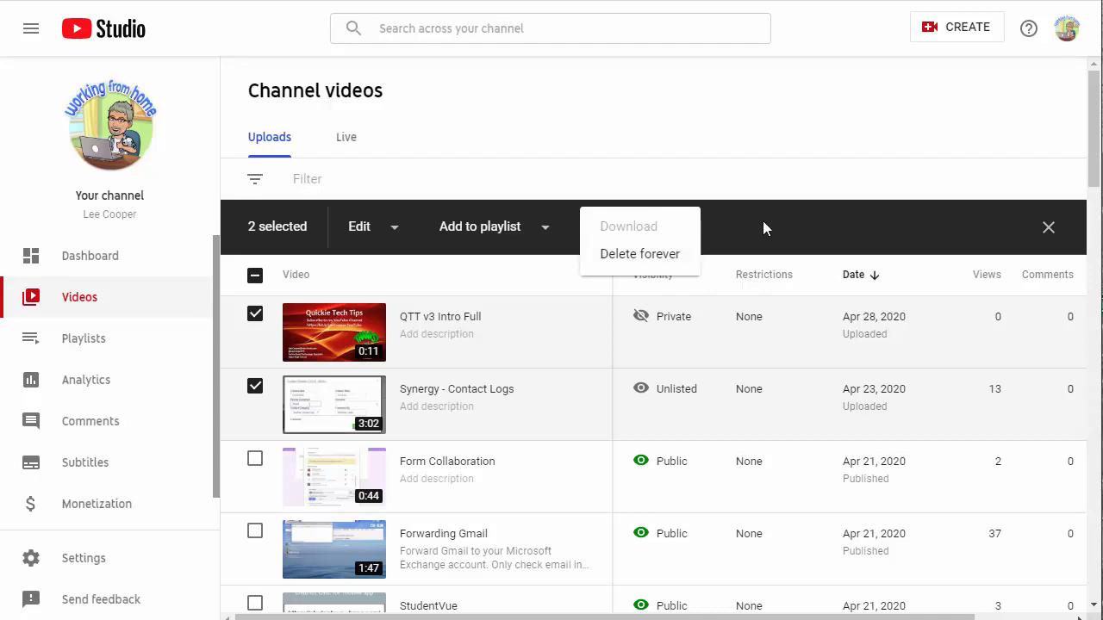
click(392, 231)
click(392, 231)
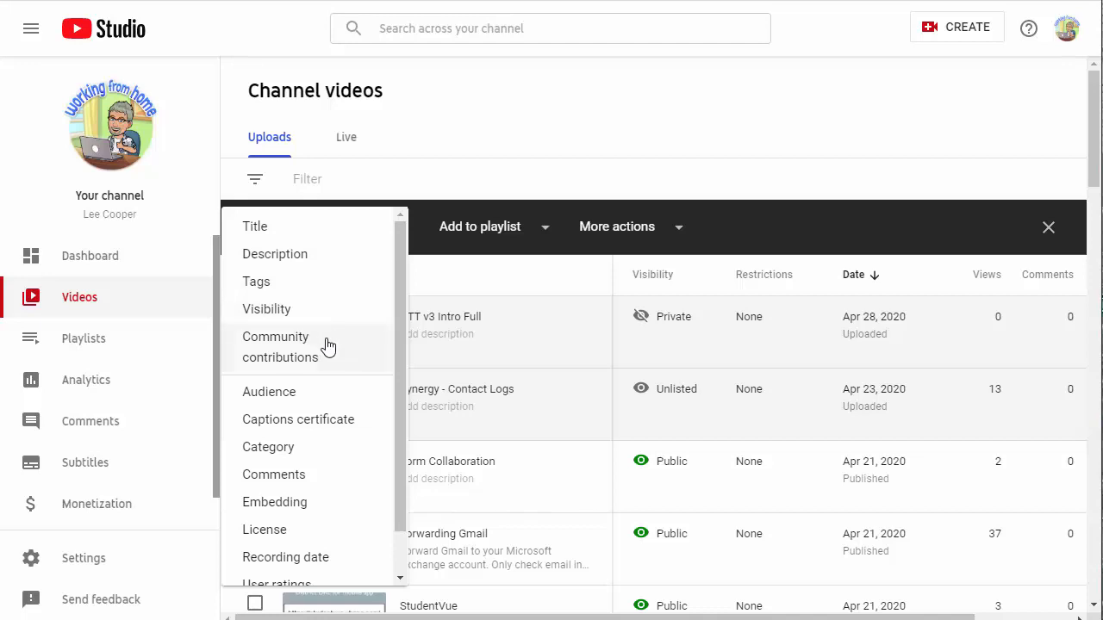
scroll(323, 384, down, 2)
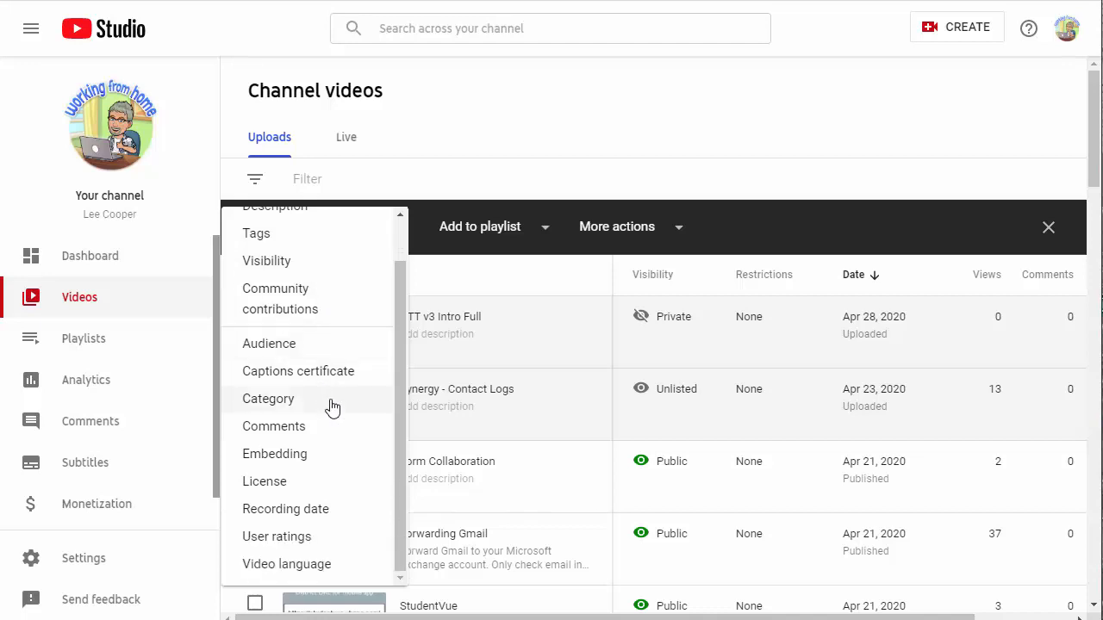
scroll(345, 431, up, 2)
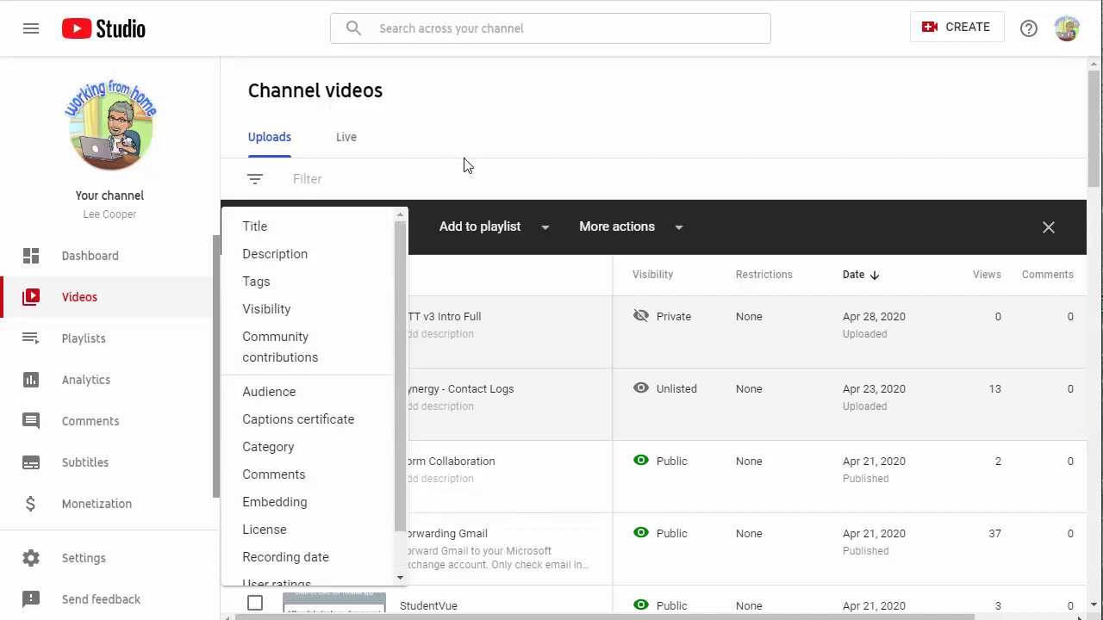
click(634, 191)
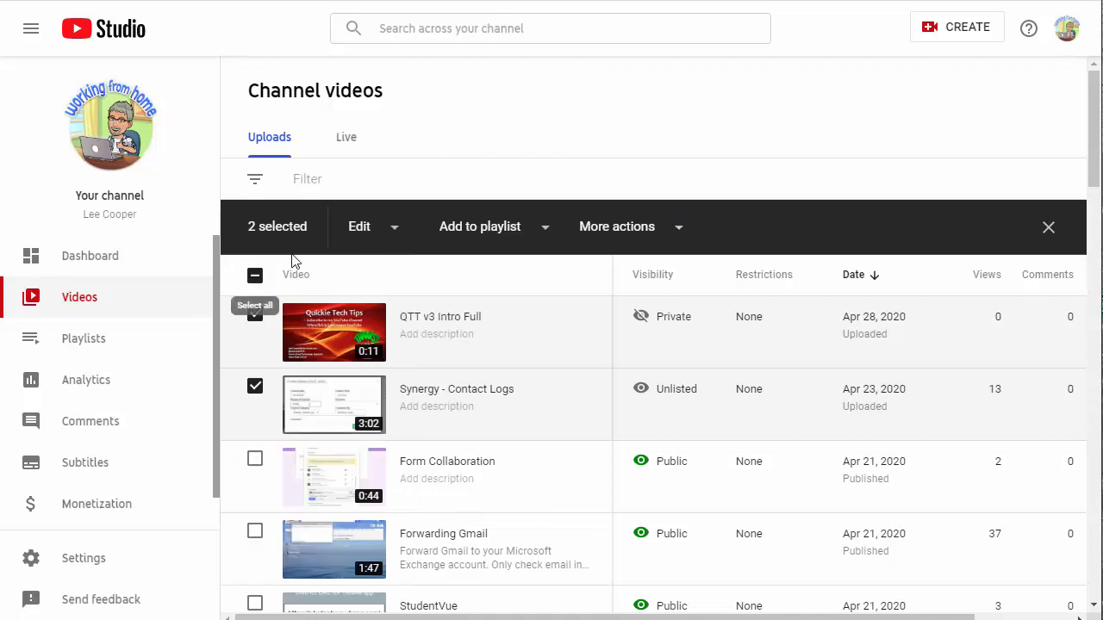
click(255, 275)
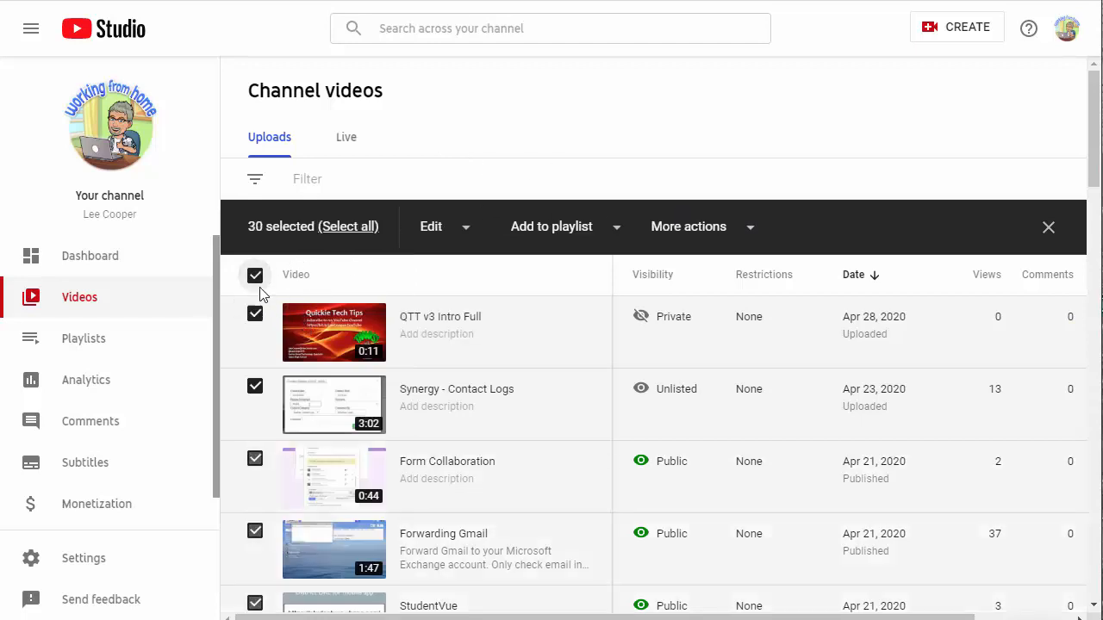
click(255, 278)
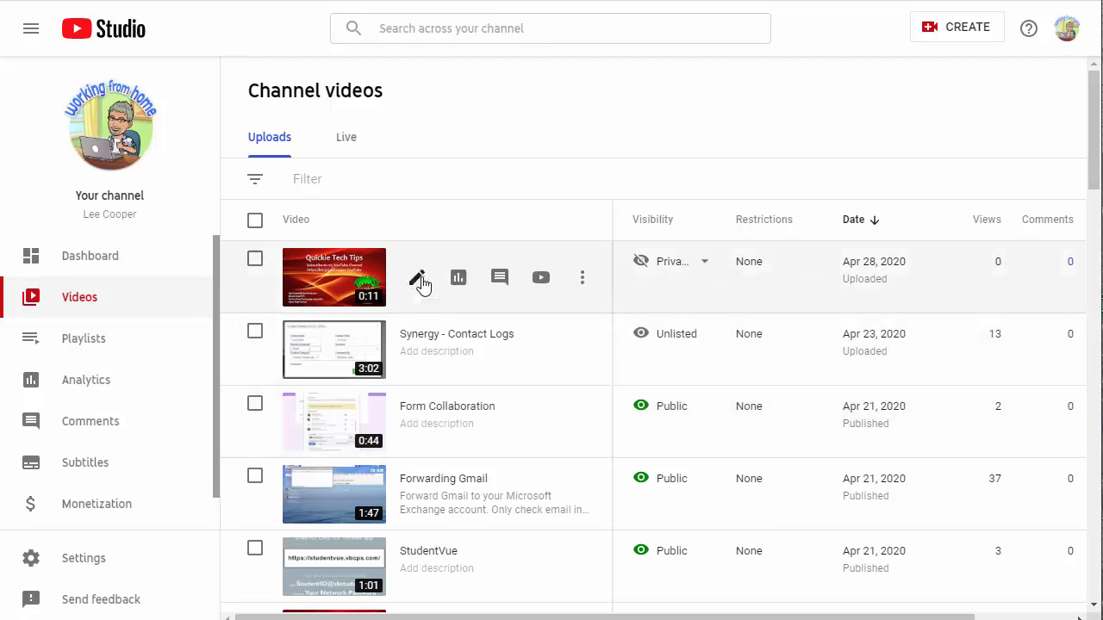
- Open the details of the QTT v3 Intro Full video and review its basic settings
click(417, 281)
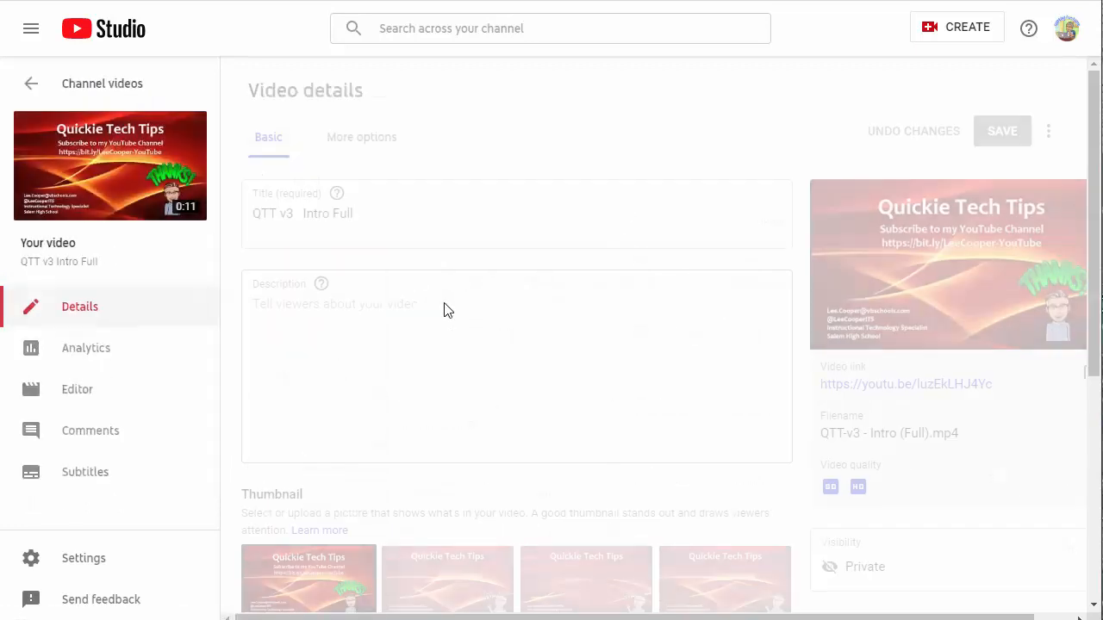
scroll(511, 333, down, 5)
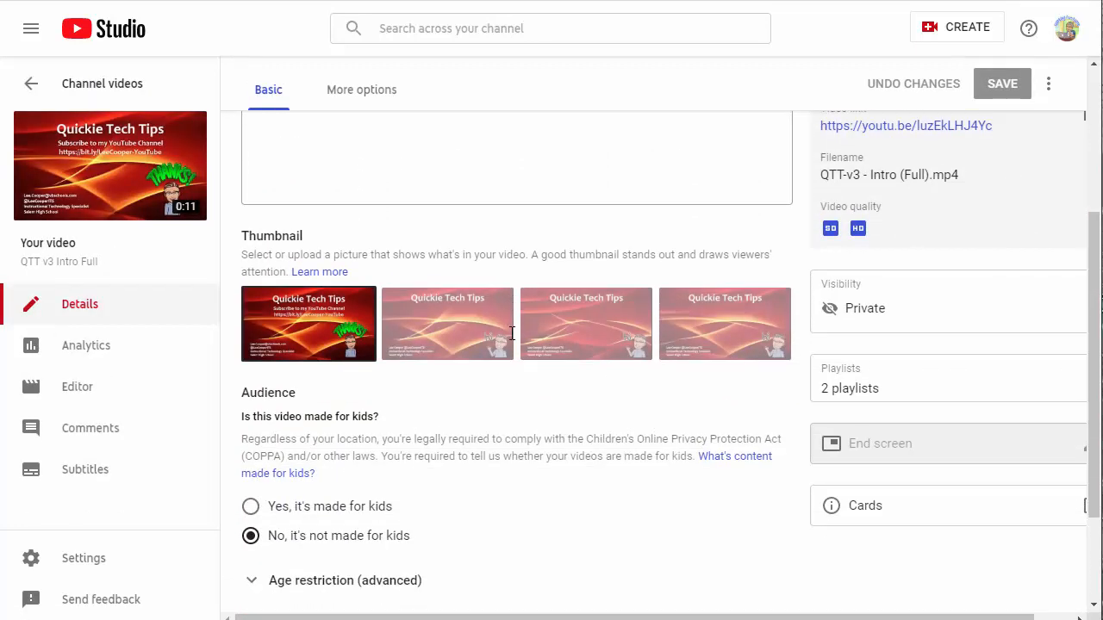
scroll(510, 339, up, 5)
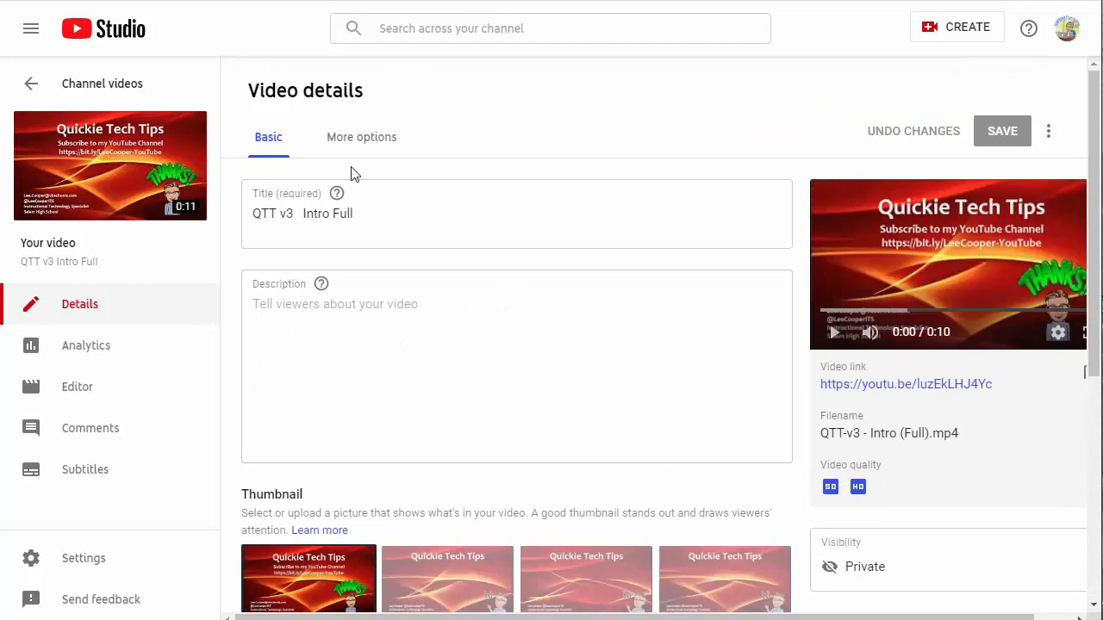
- Review the video's advanced settings, from recording date and license to comments and embedding, and return to the basic details
click(363, 138)
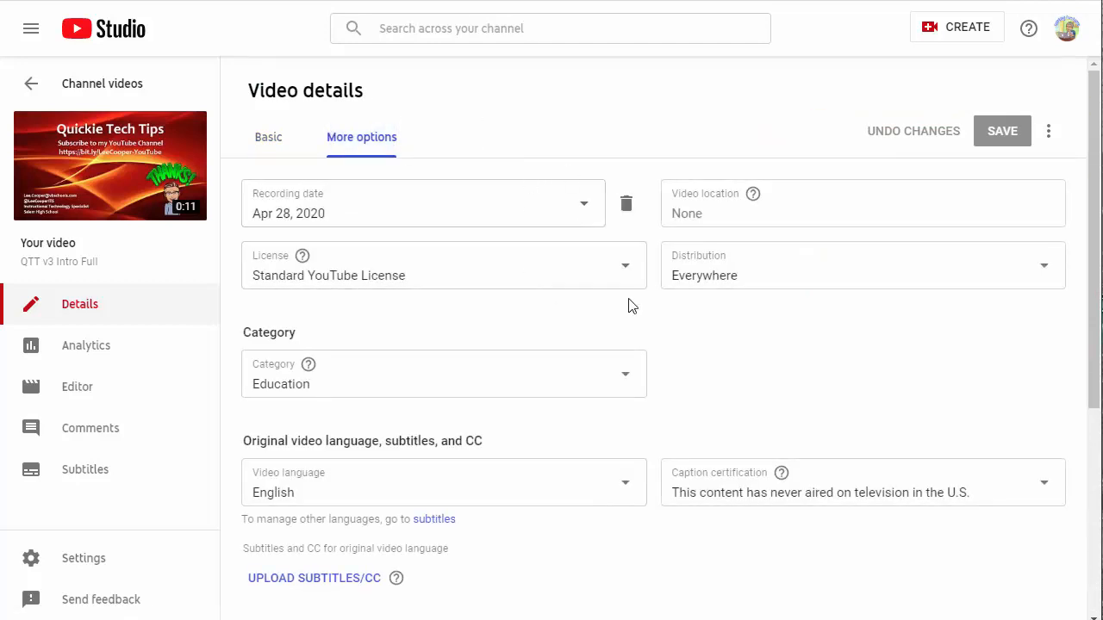
scroll(632, 308, down, 2)
scroll(655, 358, down, 2)
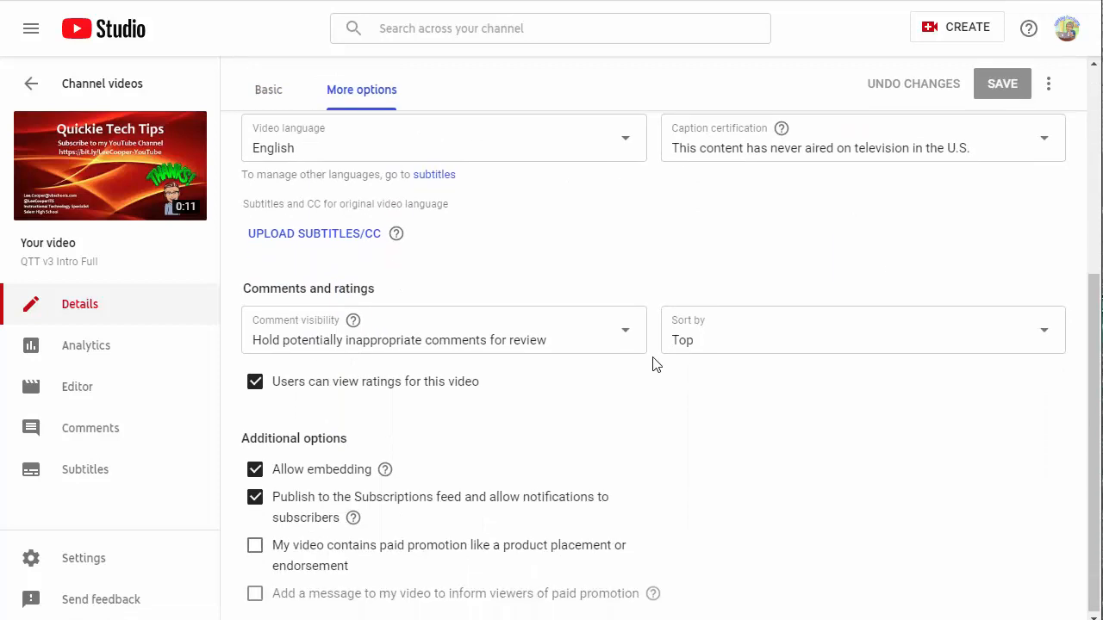
scroll(654, 481, up, 3)
scroll(653, 484, up, 2)
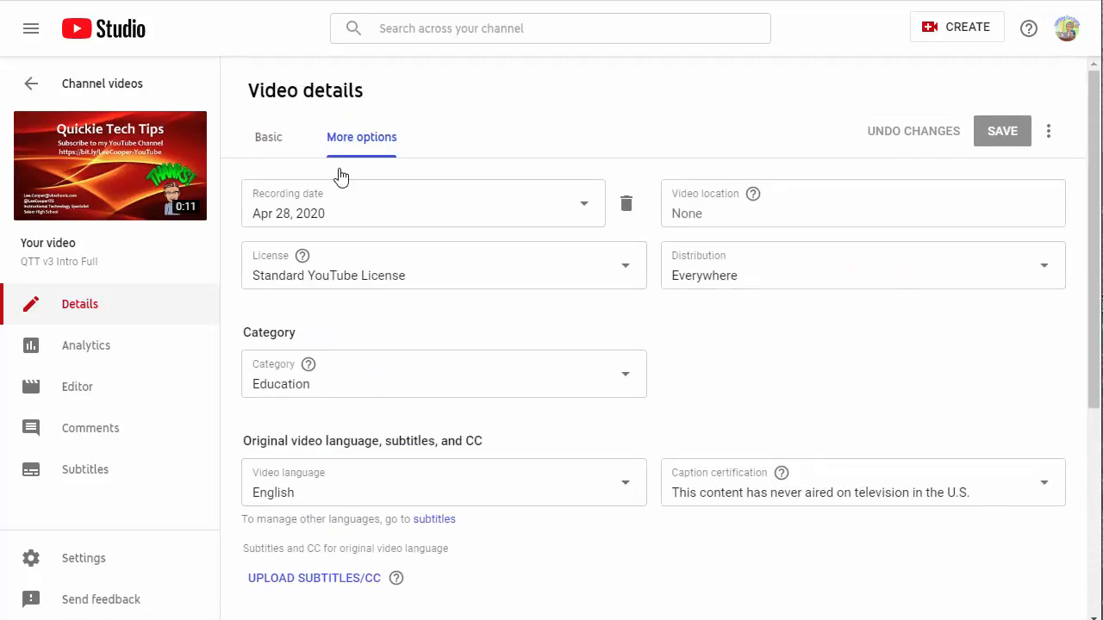
click(268, 140)
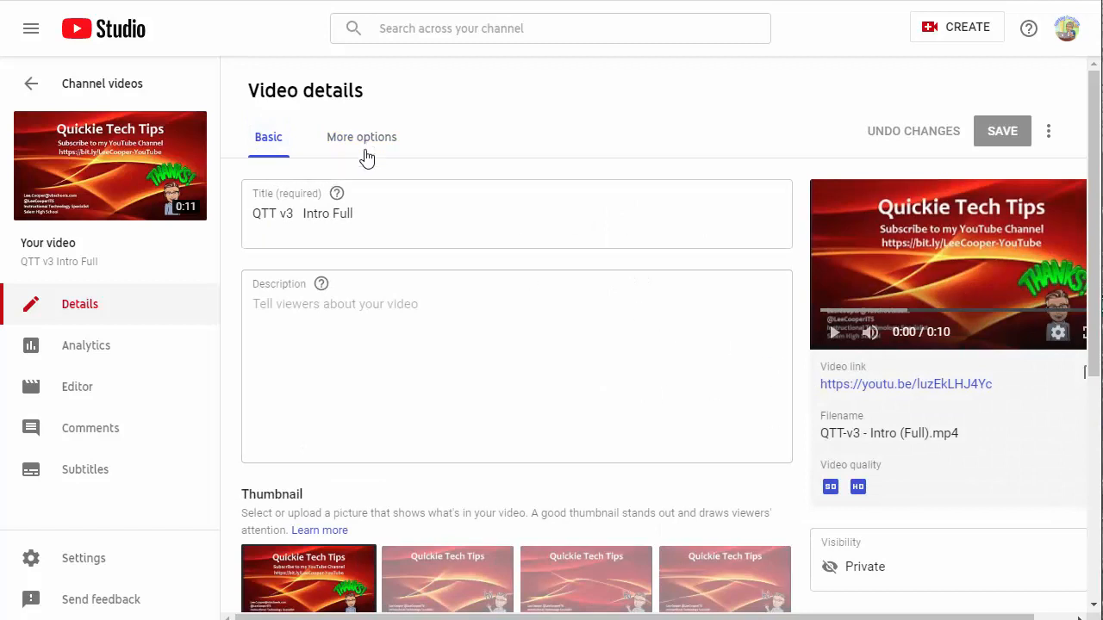
- Enter "a" as the video description, check the additional video actions, and save the changes
click(357, 315)
text(a)
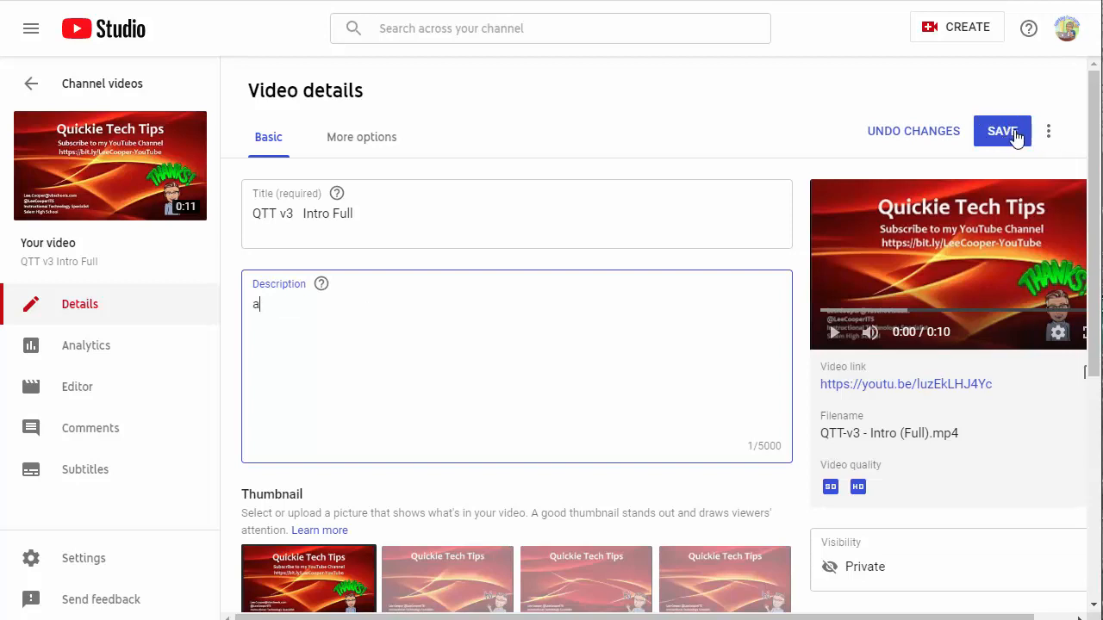
click(1049, 132)
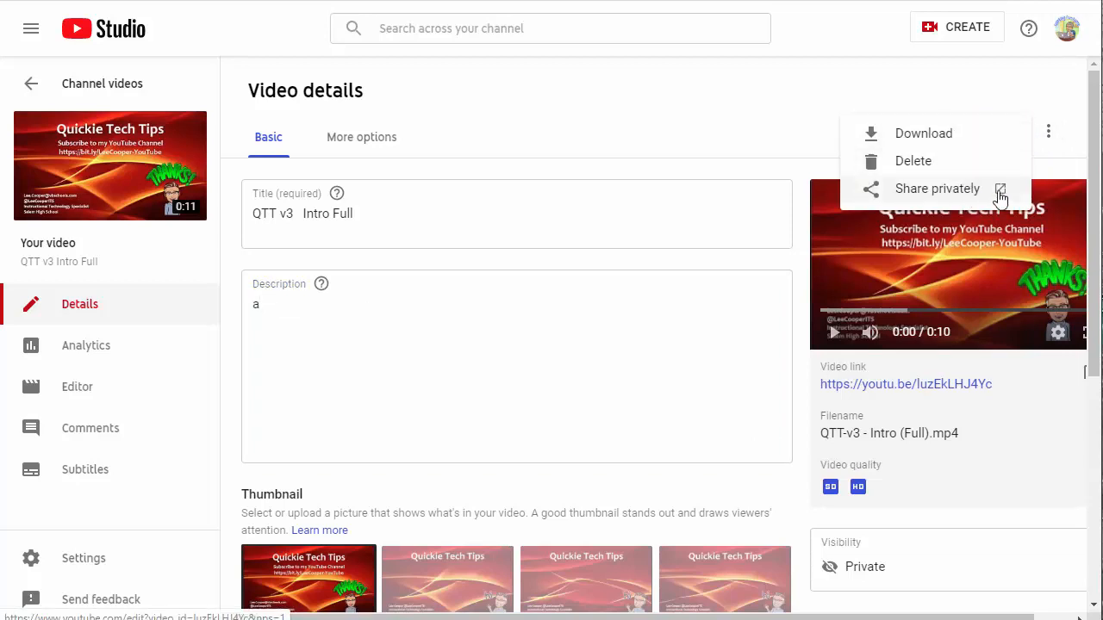
click(1045, 126)
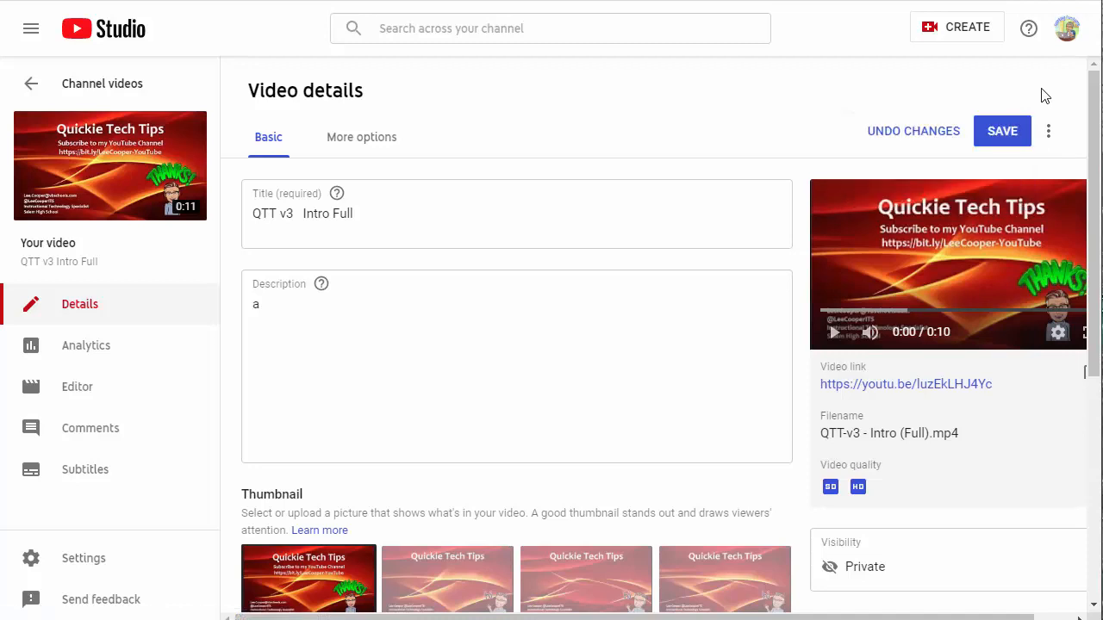
click(1002, 131)
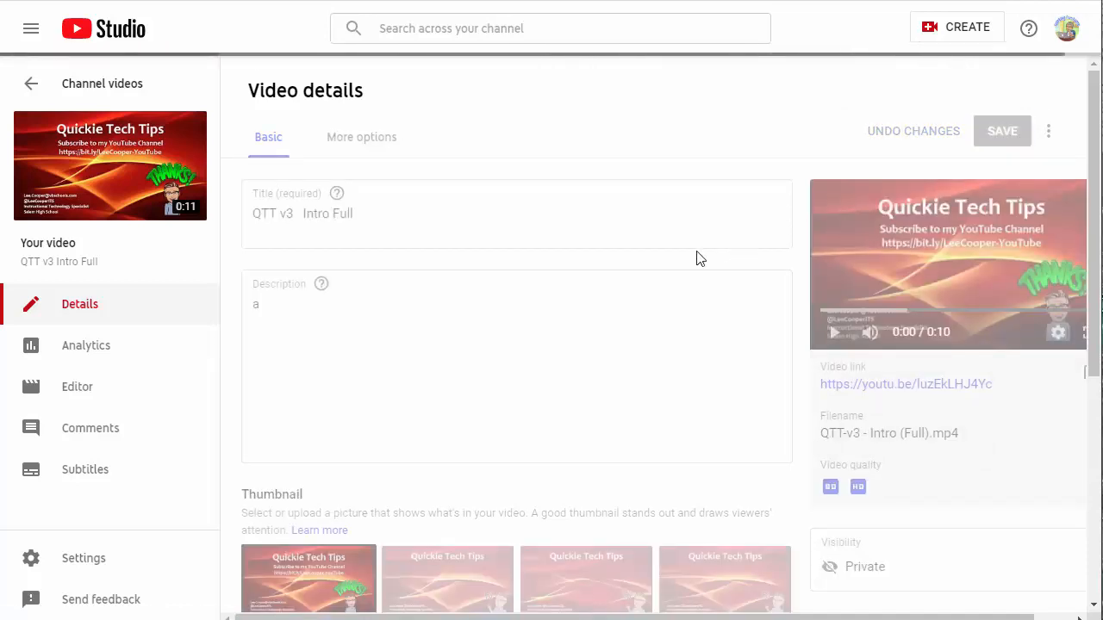